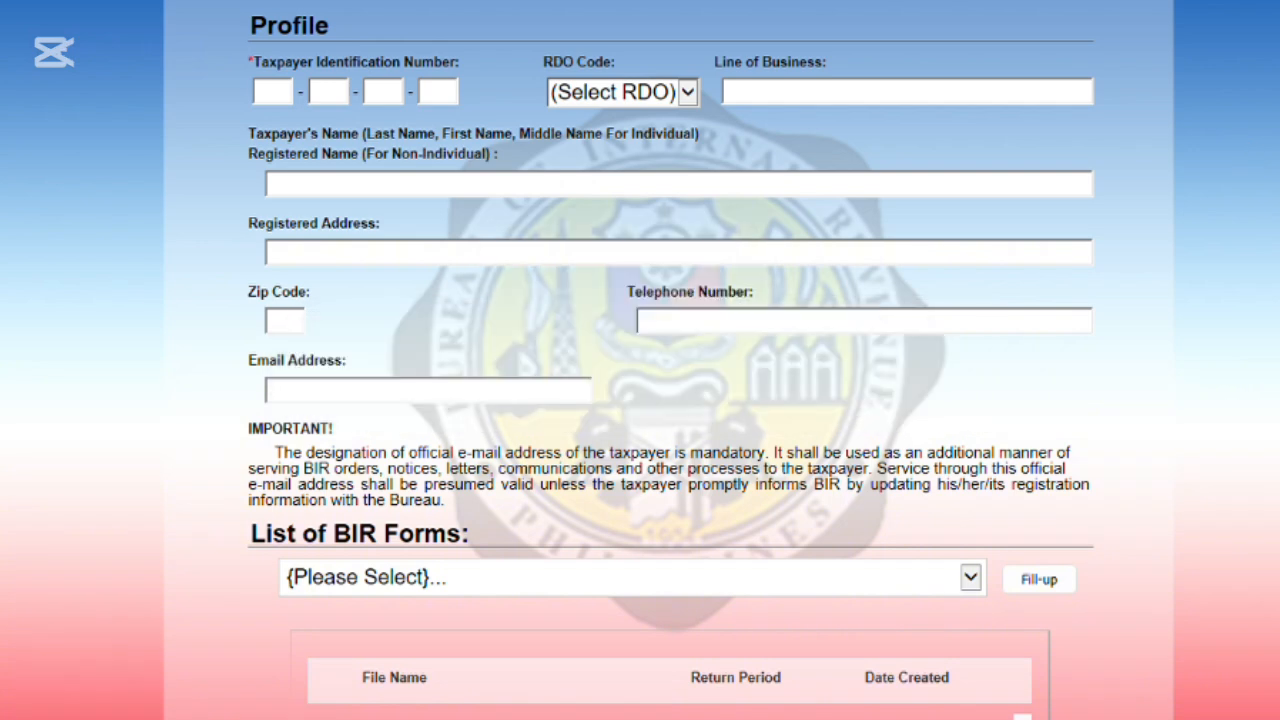
- Enter the taxpayer identification number in the taxpayer profile
left_click(283, 94)
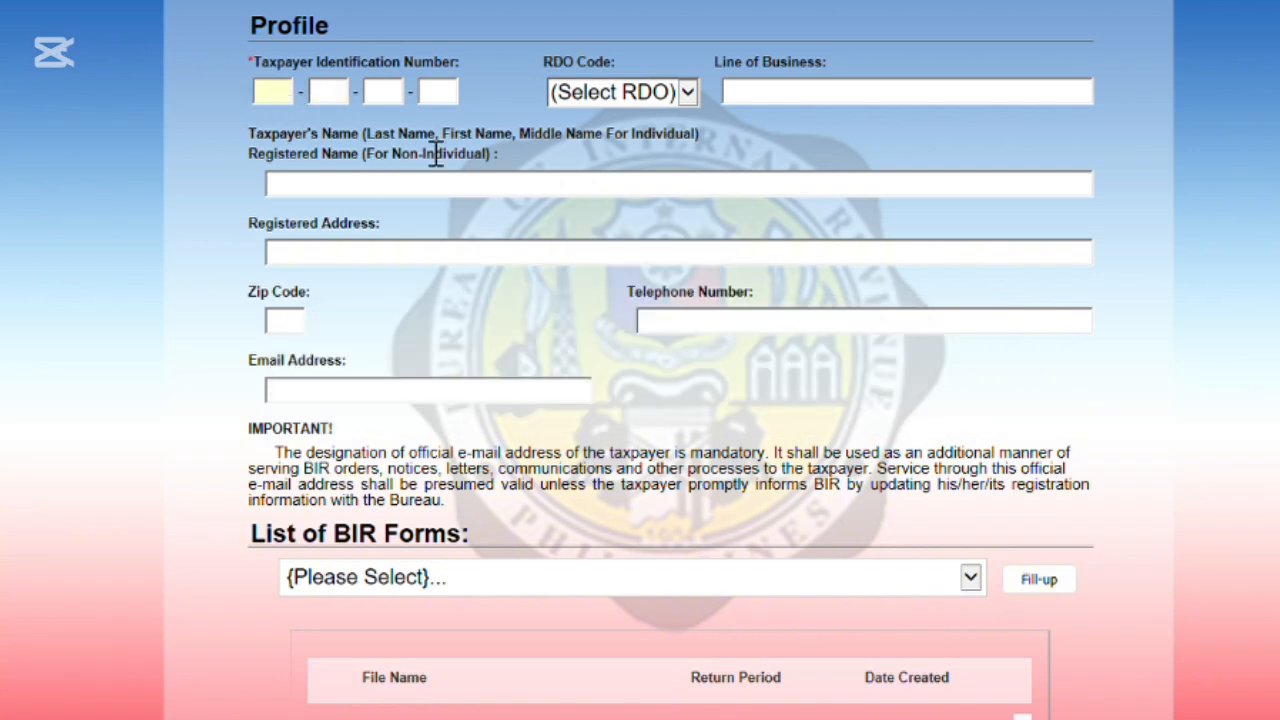
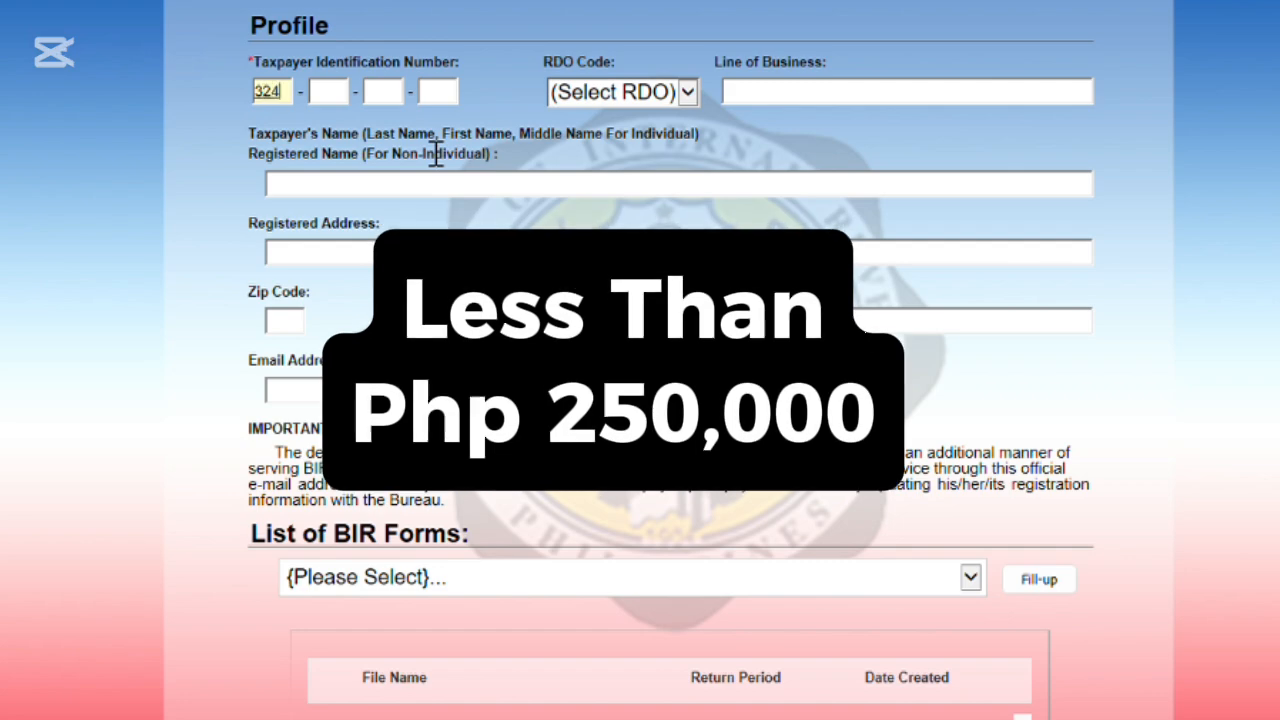
key("Tab")
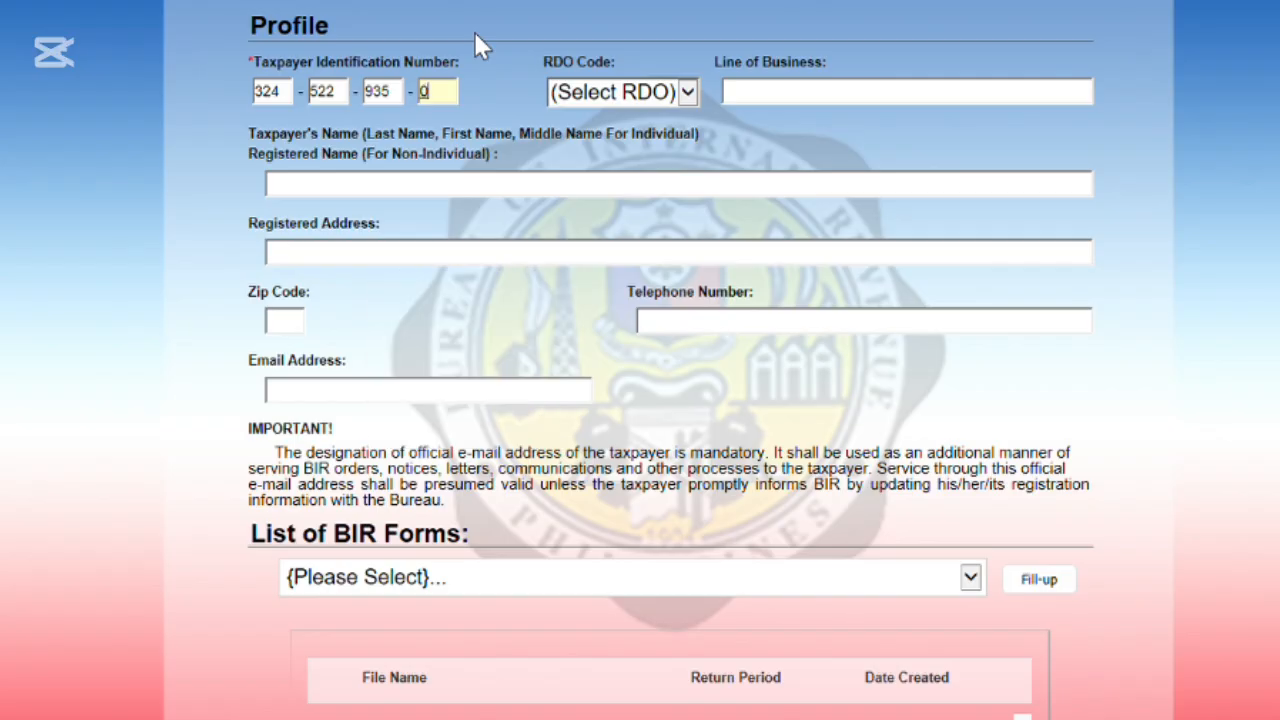
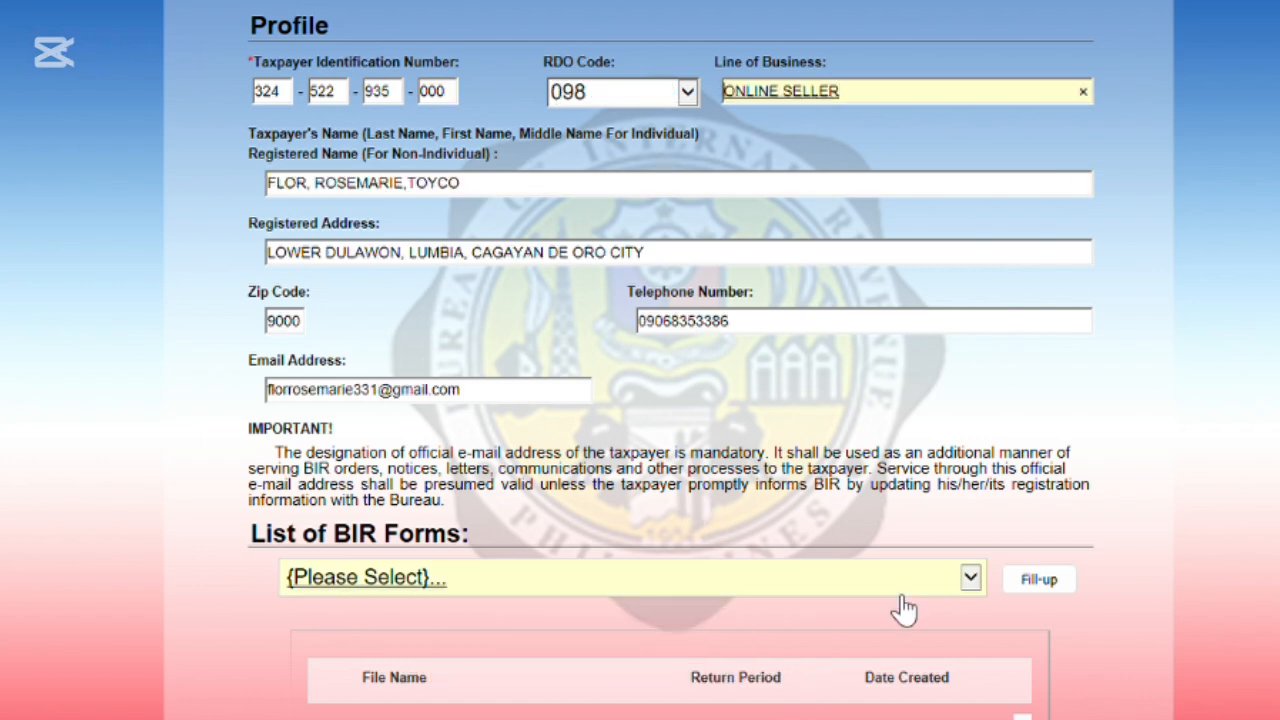
- Select BIR Form 1701A - Annual Income Tax Return (NEW) and open it for filling up
left_click(970, 577)
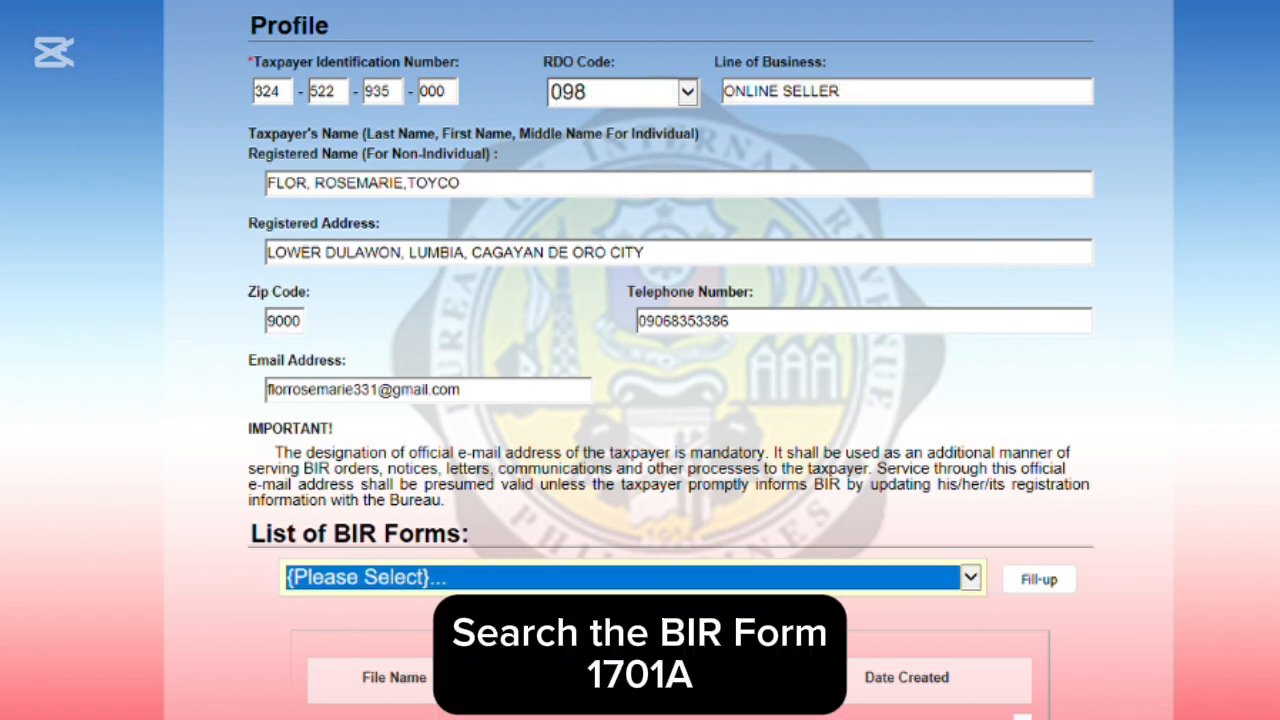
left_click(383, 715)
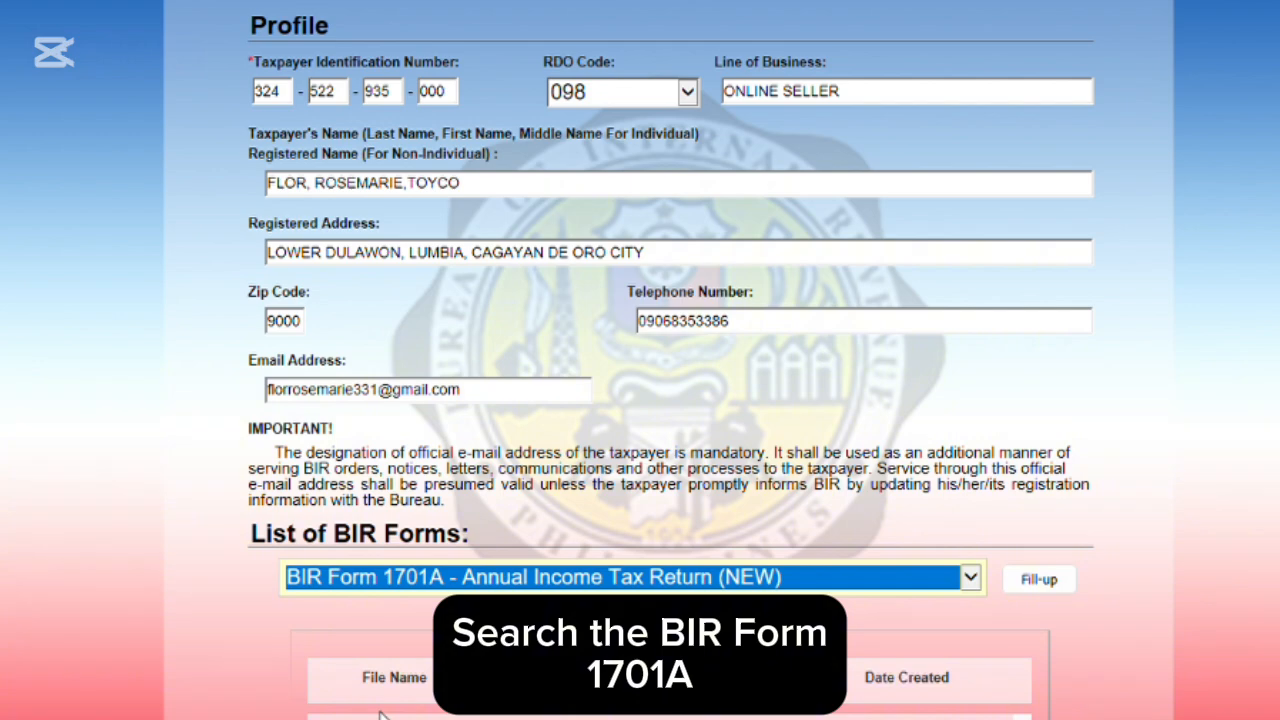
left_click(1058, 588)
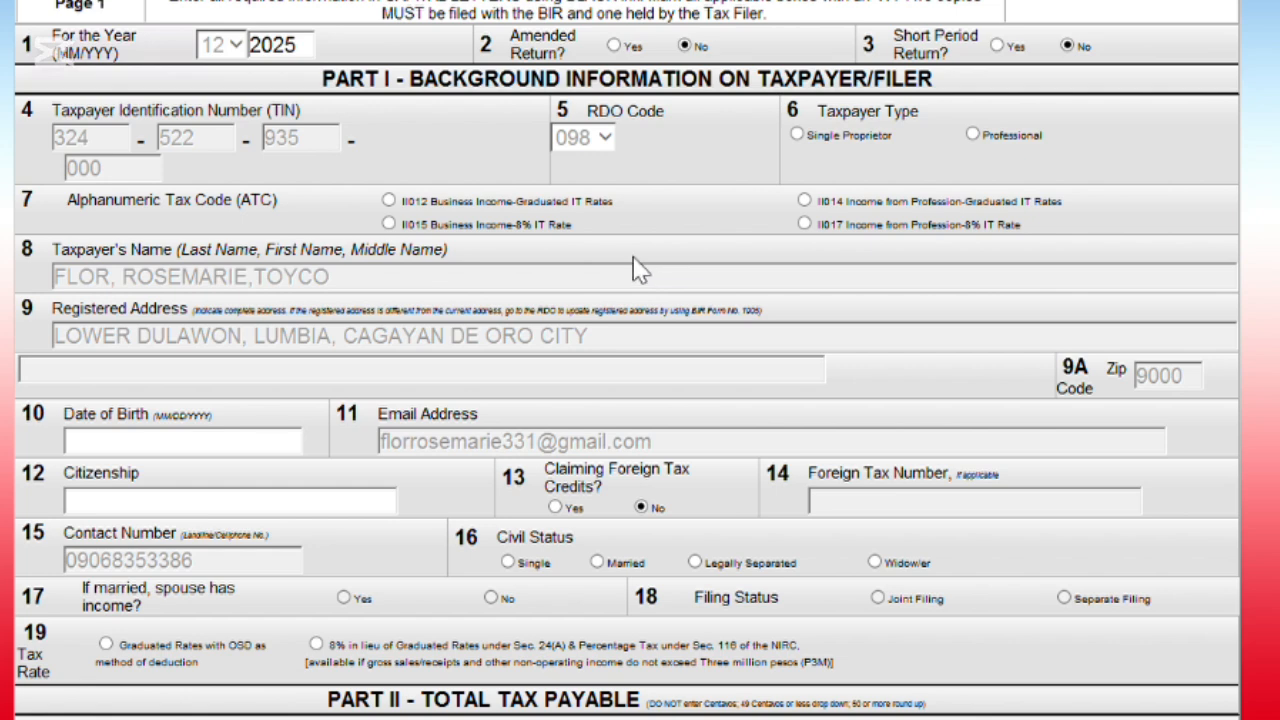
- Change the return year to 2024, choose ATC II012 graduated rates, and mark Single Proprietor
double_click(312, 64)
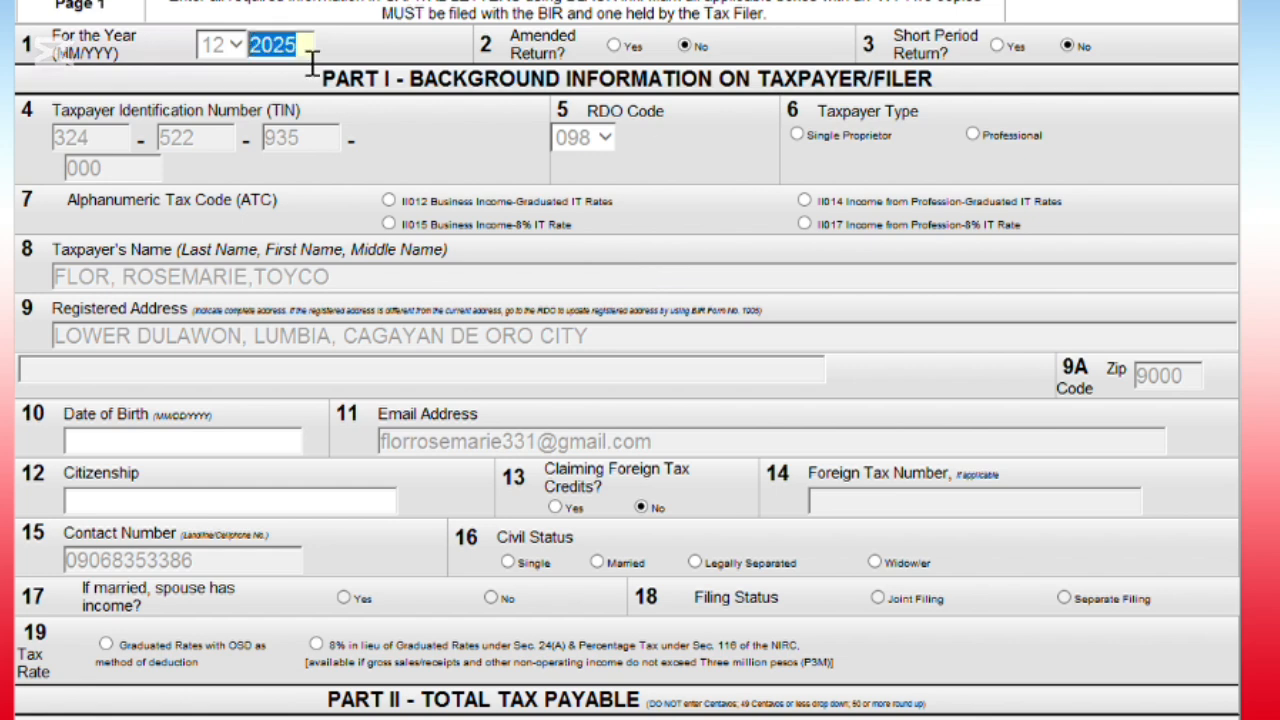
type("20")
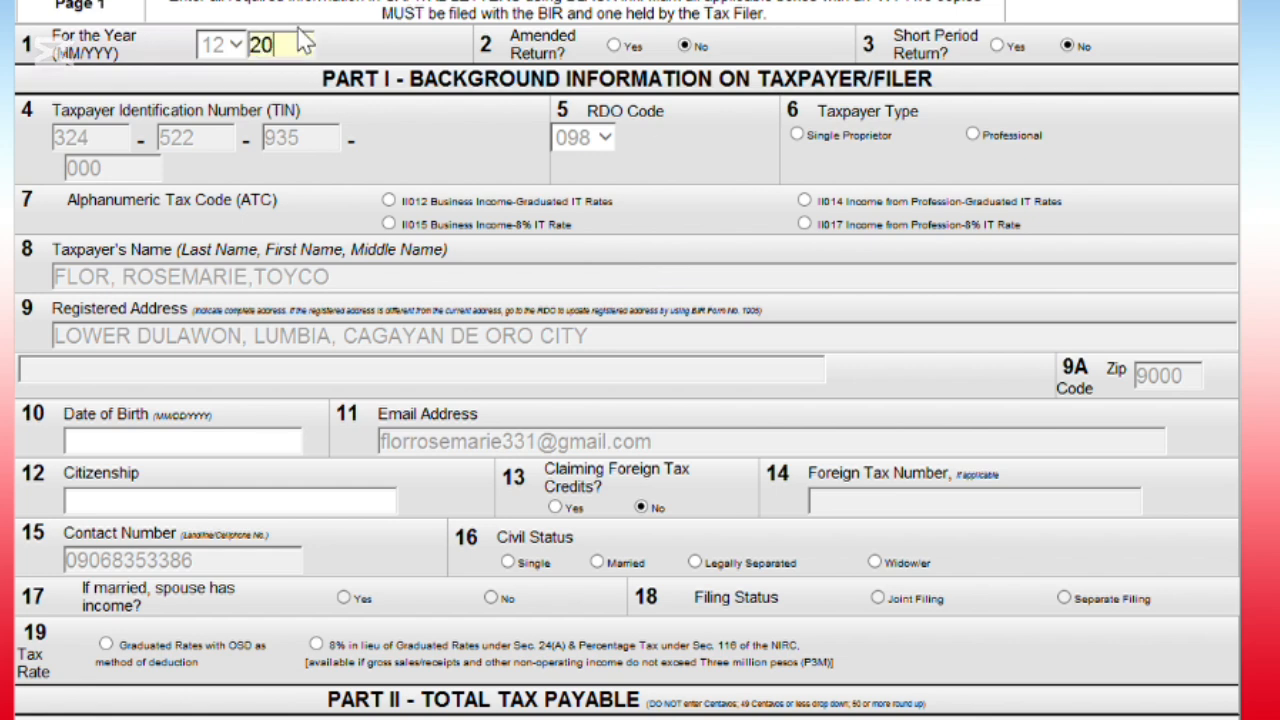
type("24")
left_click(390, 201)
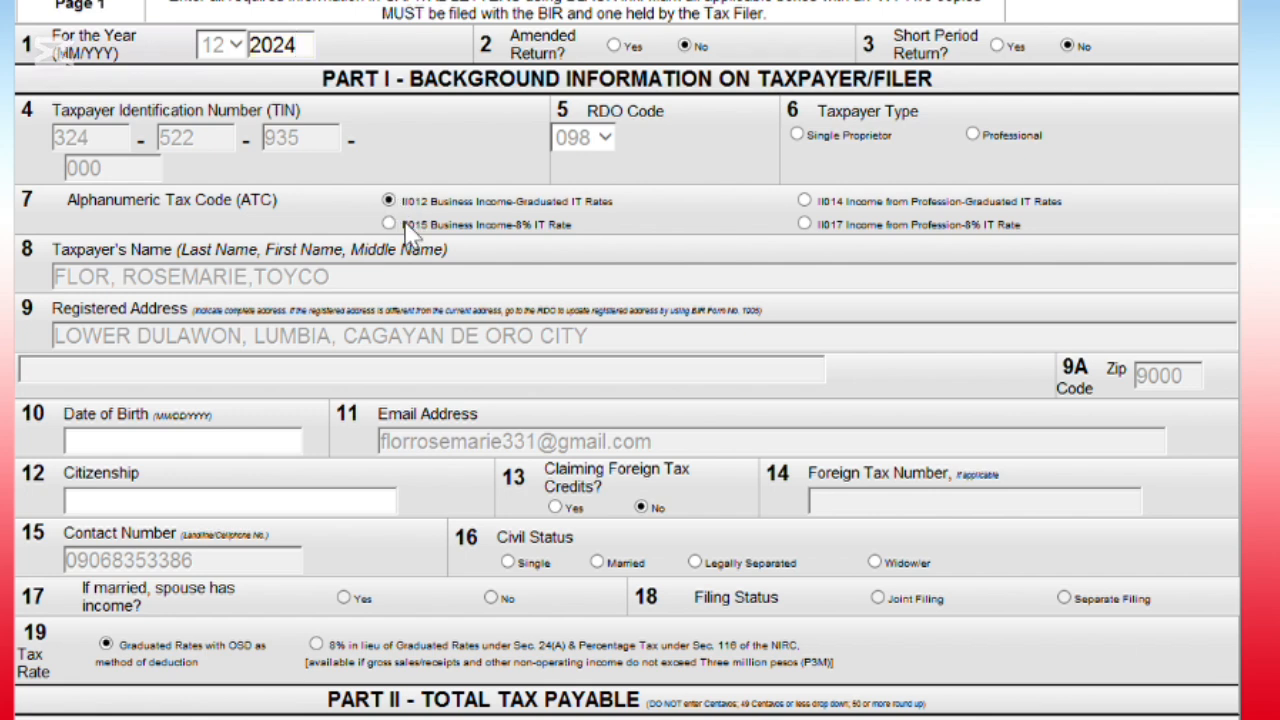
left_click(797, 135)
- Enter the taxpayer's date of birth, Filipino citizenship, and Single civil status
scroll(768, 147, "down", 3)
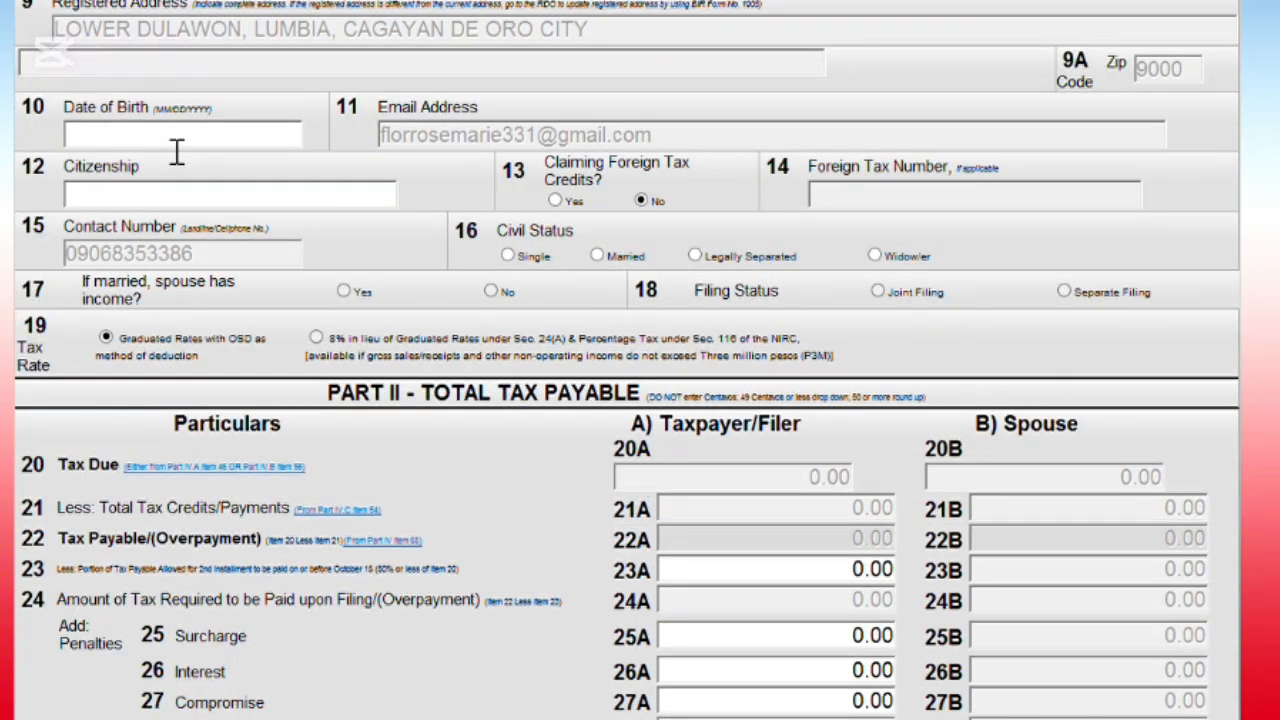
left_click(171, 146)
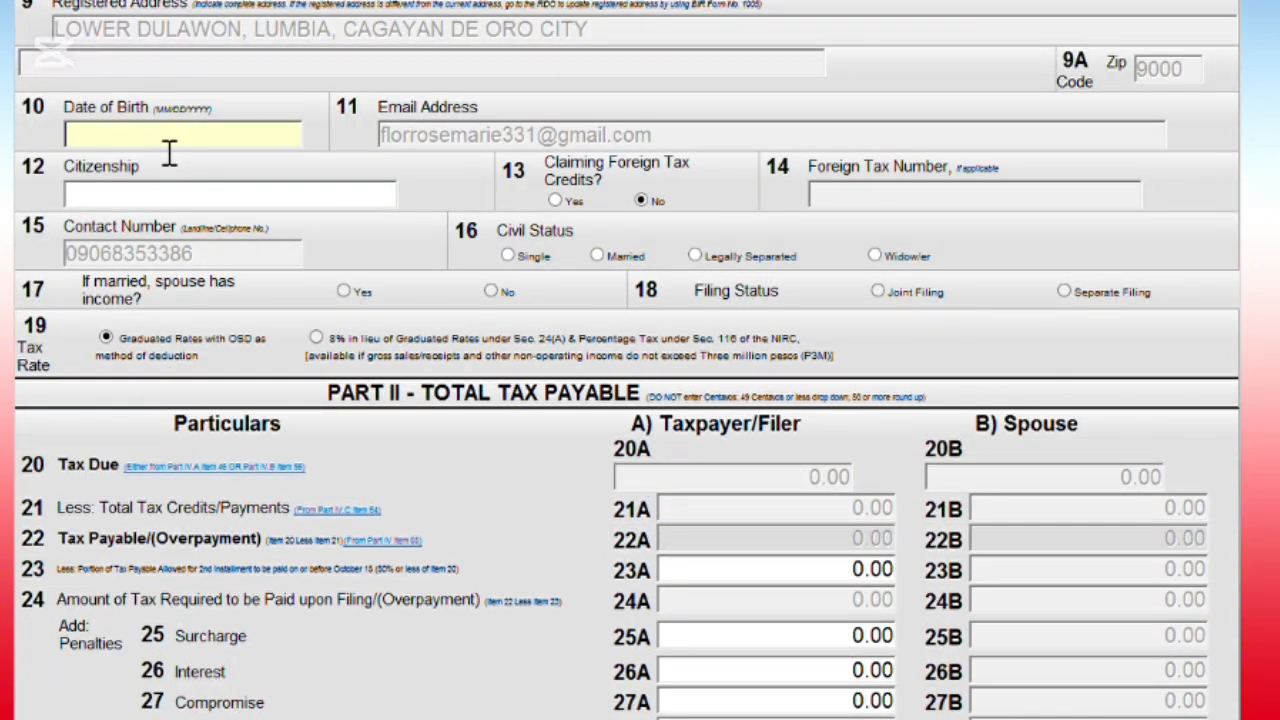
type("02/06")
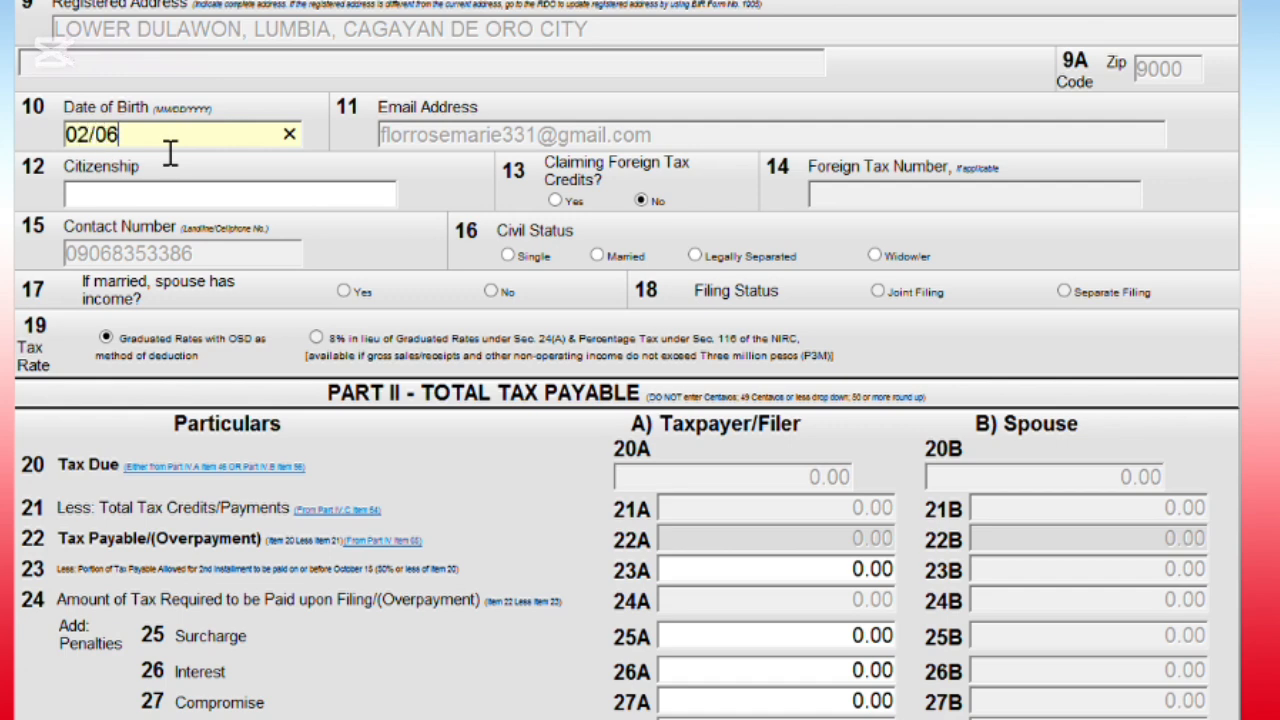
type("/1997")
left_click(146, 210)
type("f")
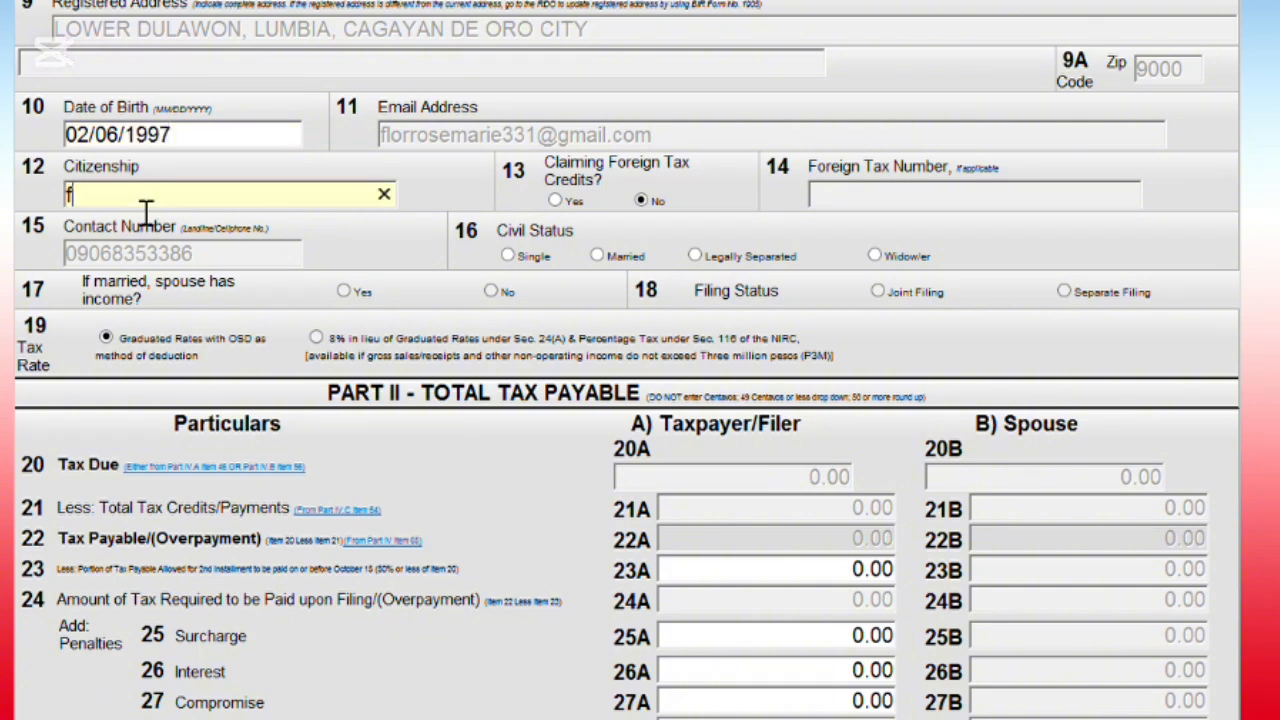
key("BackSpace")
type("Filipino")
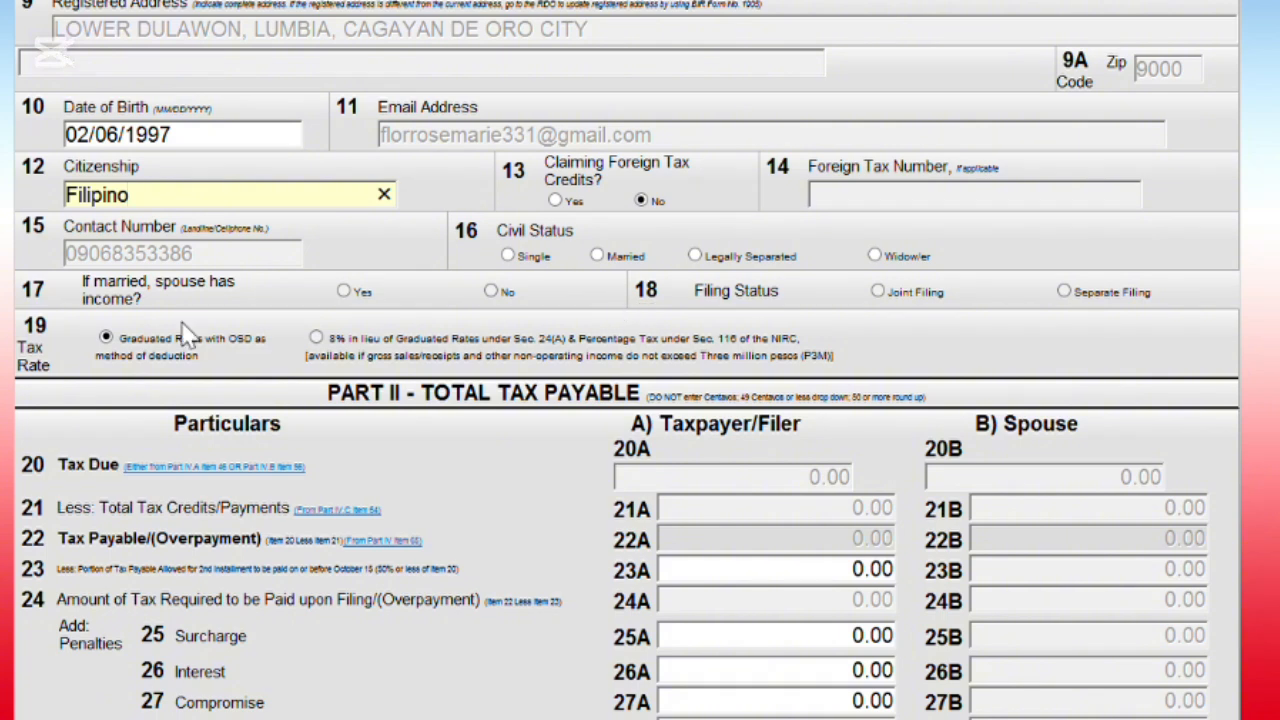
left_click(509, 257)
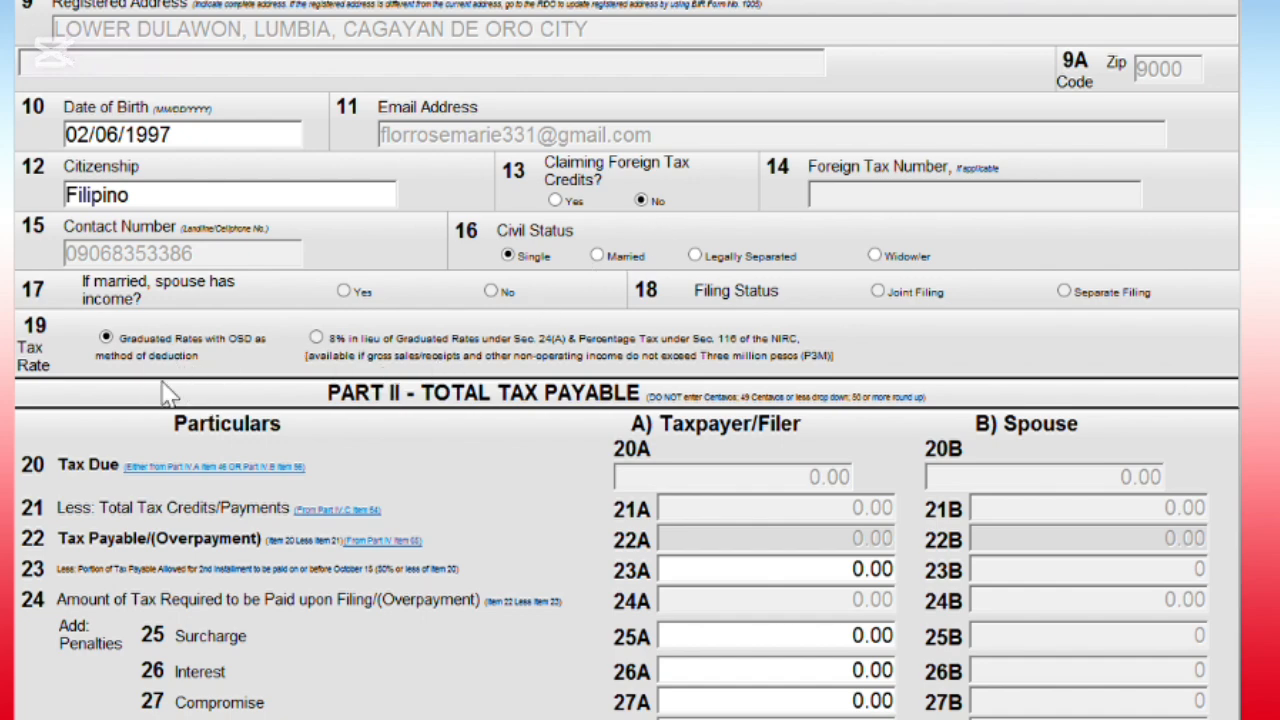
- Advance to page 2 of the 1701A and return to Part IV item 36
scroll(195, 400, "down", 3)
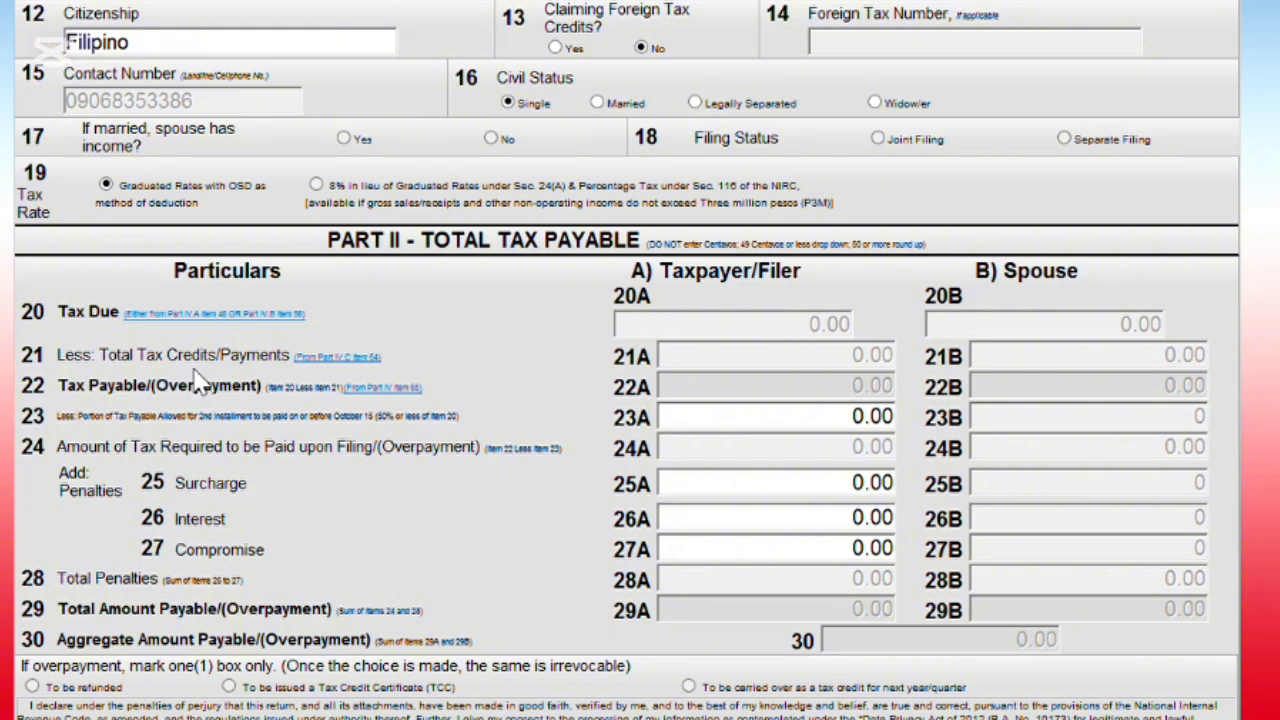
scroll(534, 429, "down", 9)
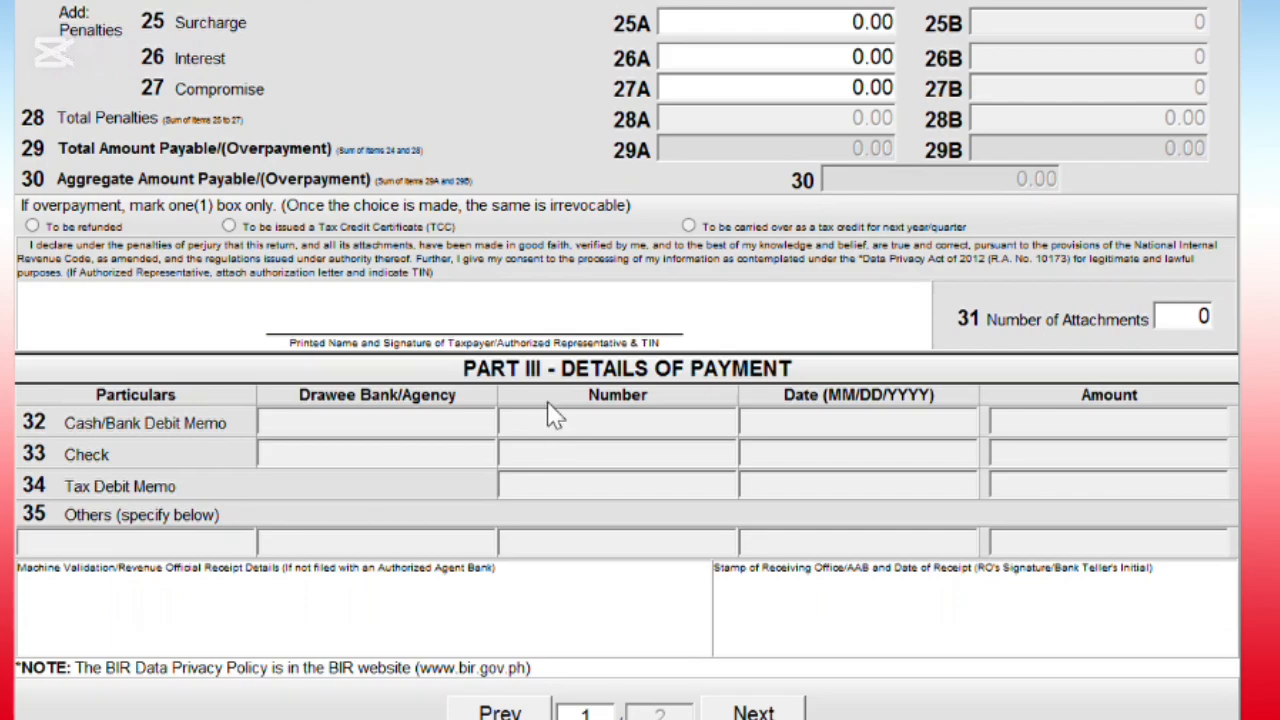
scroll(620, 480, "down", 2)
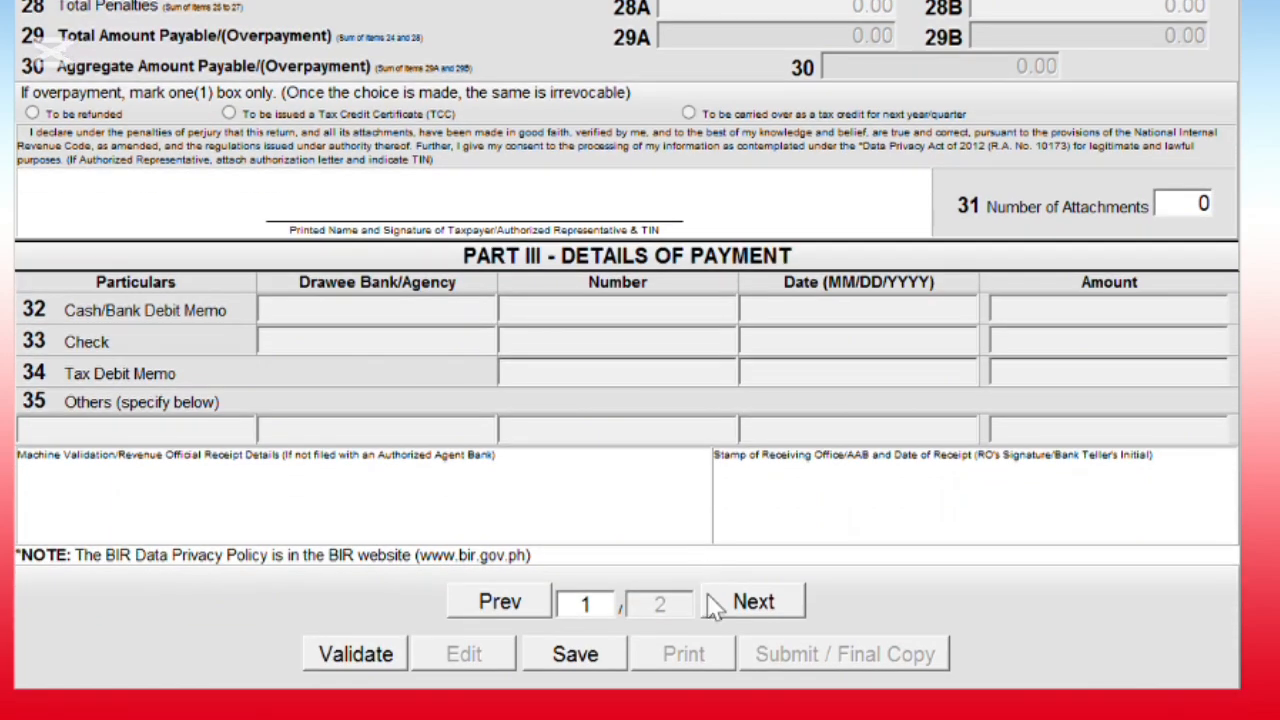
left_click(752, 602)
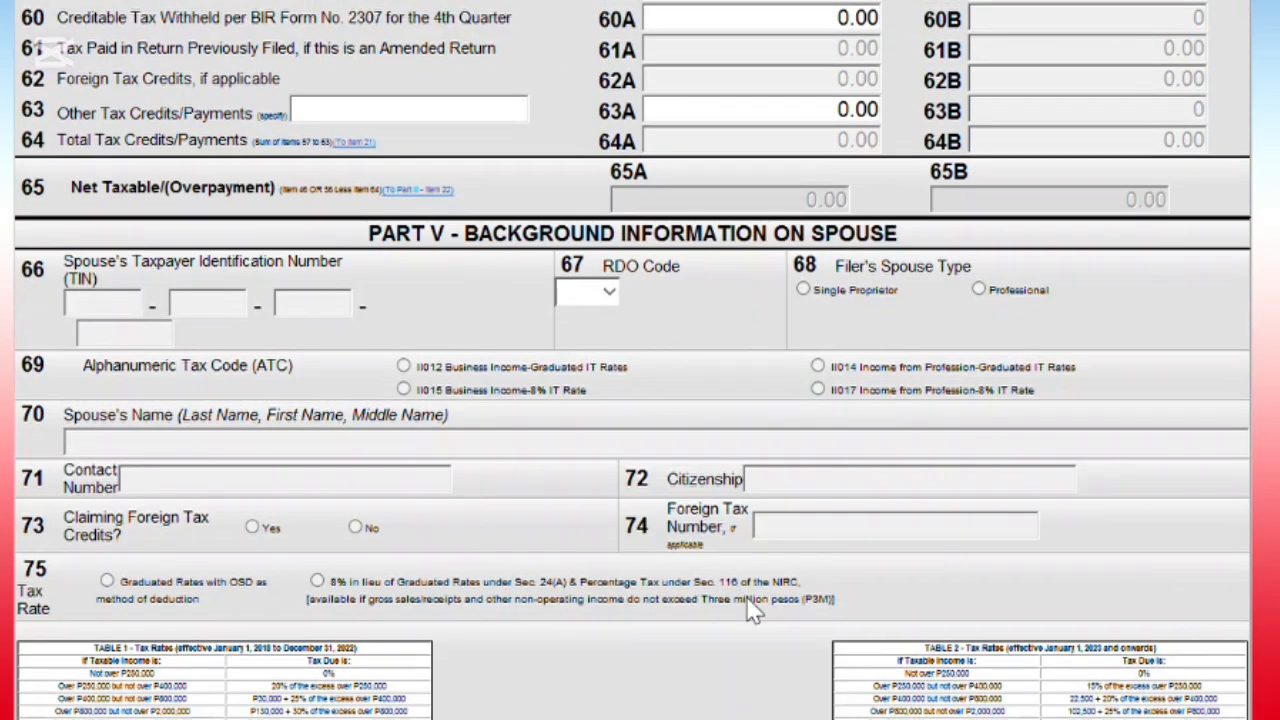
scroll(720, 500, "up", 2)
scroll(720, 497, "up", 14)
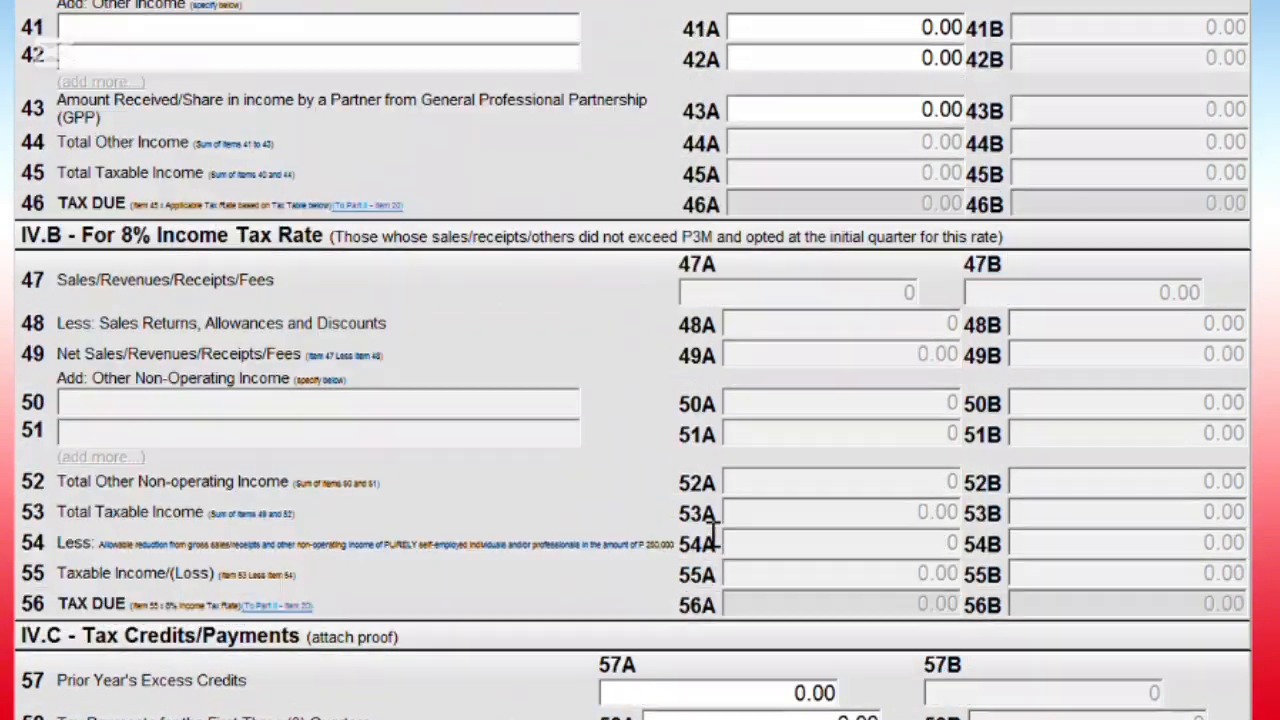
scroll(714, 540, "up", 2)
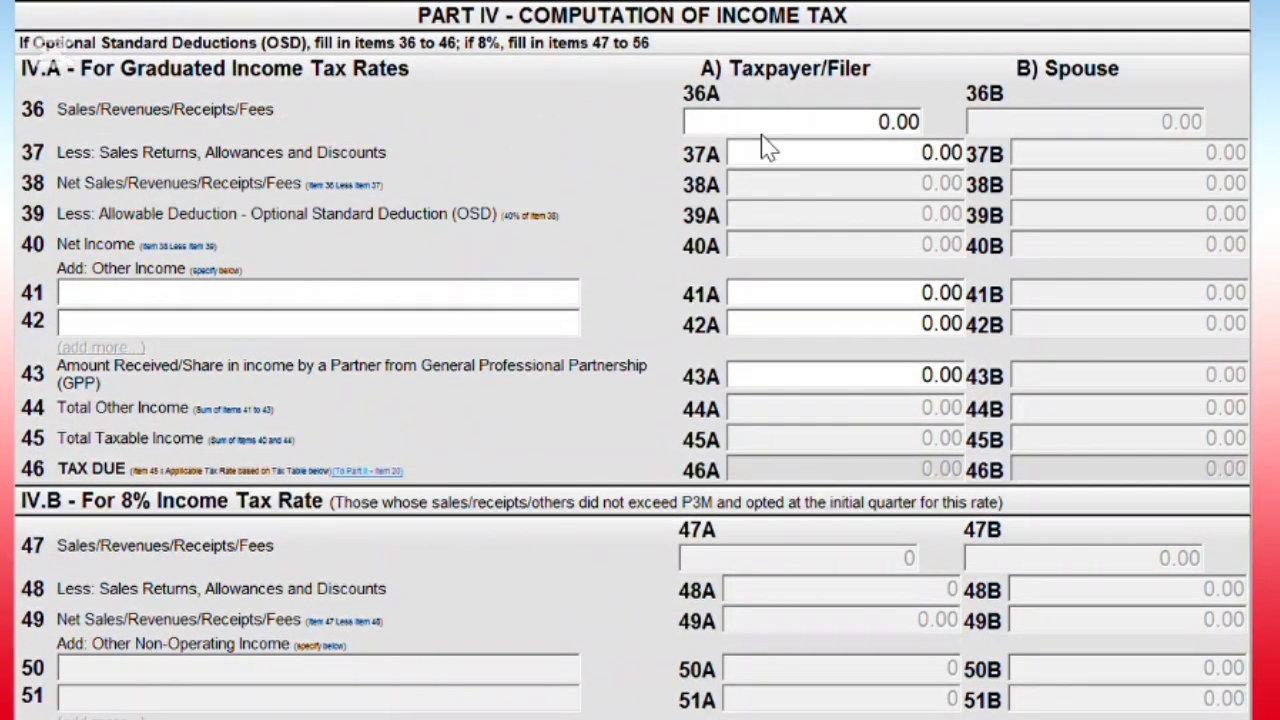
- Enter 5,888.00 sales in item 36A, giving 2,355.00 OSD and 3,533.00 taxable income
left_click(810, 130)
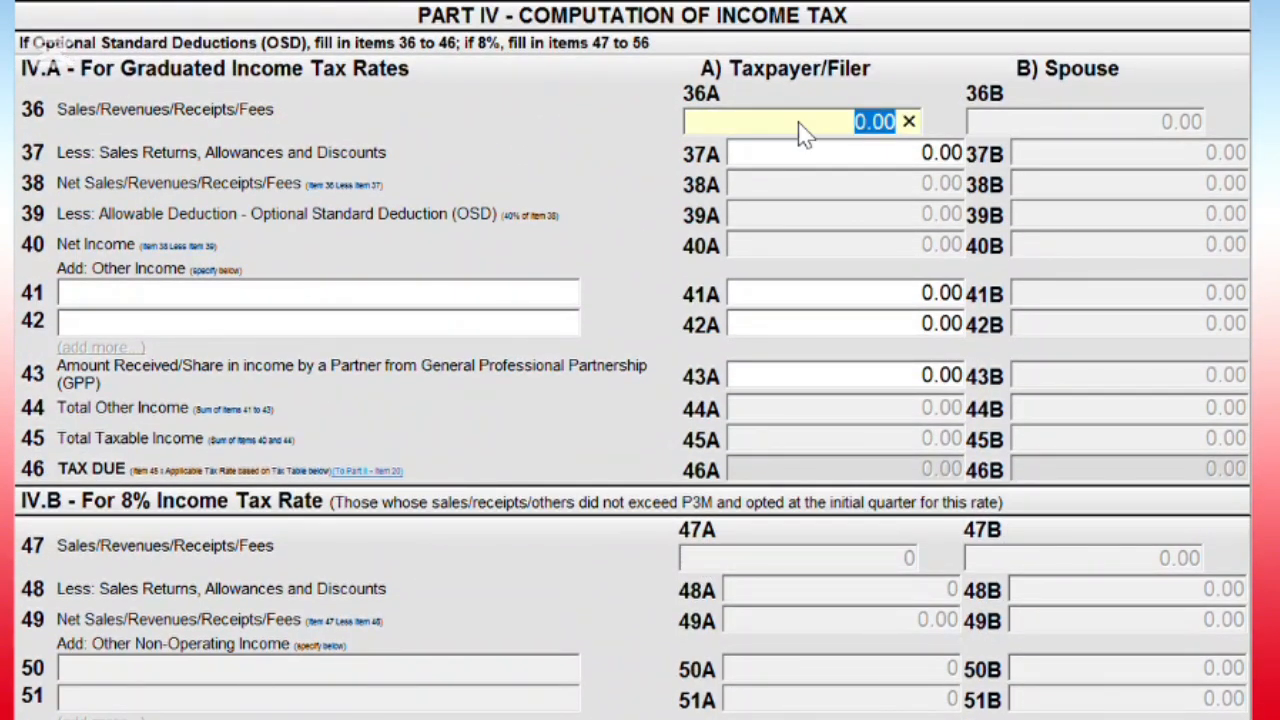
type("5")
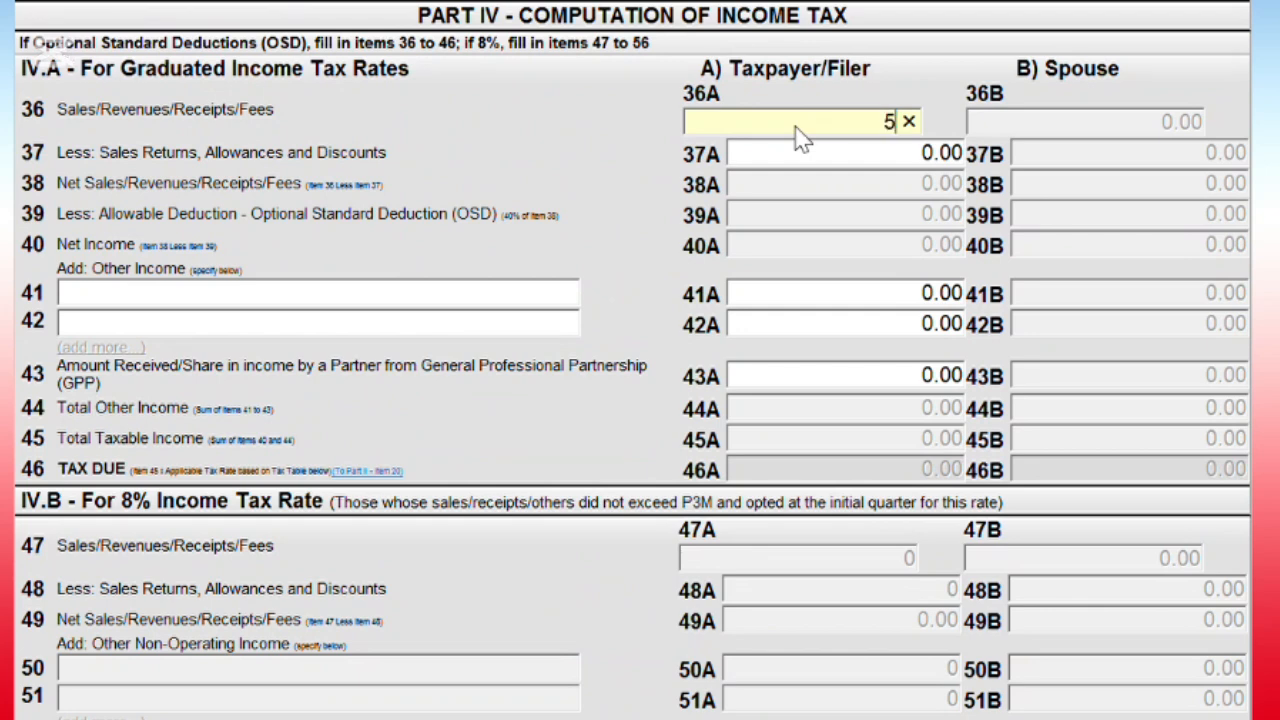
type("888")
left_click(820, 438)
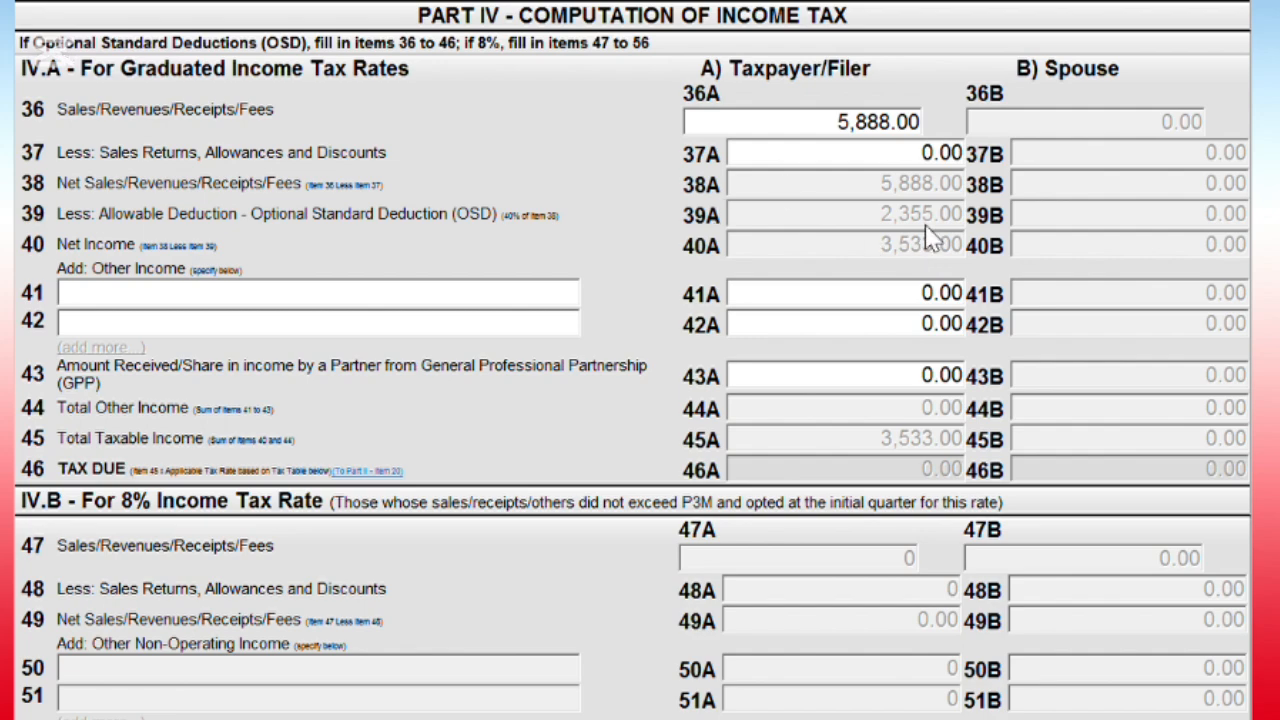
- Scroll through page 2 of the return and save it
scroll(955, 285, "down", 3)
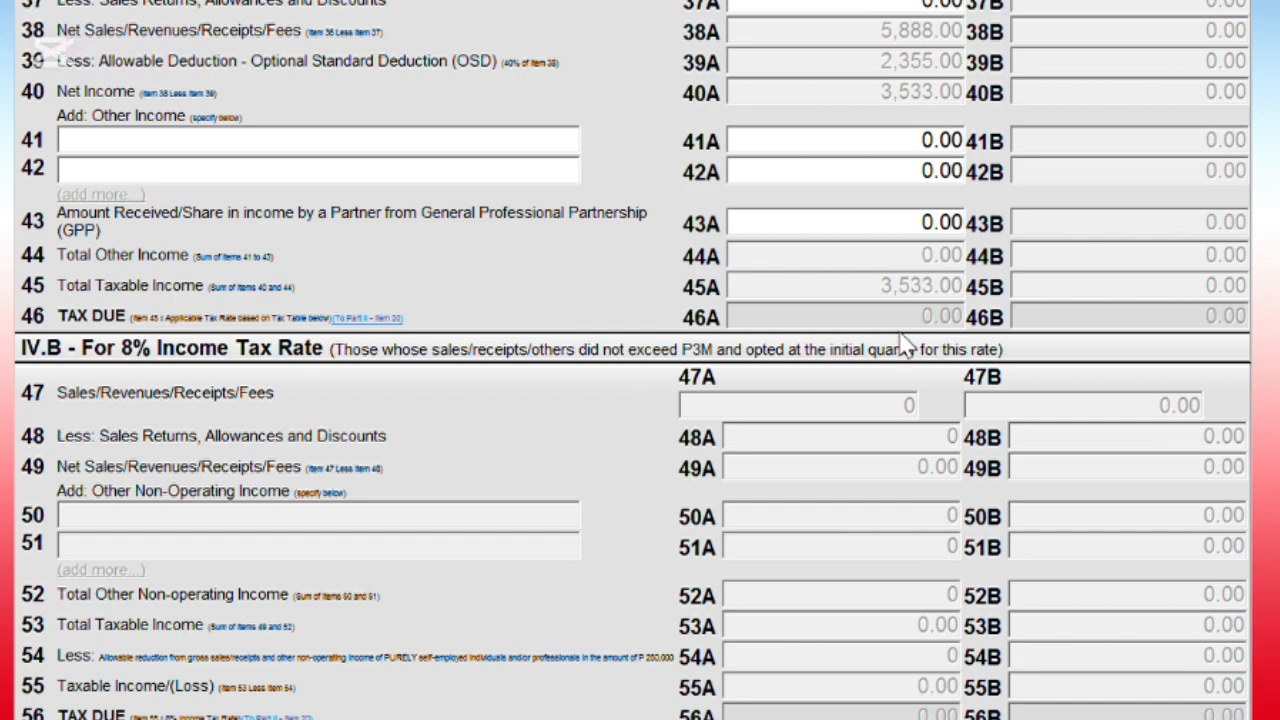
scroll(885, 318, "down", 2)
scroll(900, 325, "up", 2)
scroll(888, 325, "down", 3)
scroll(885, 327, "up", 3)
scroll(880, 318, "down", 5)
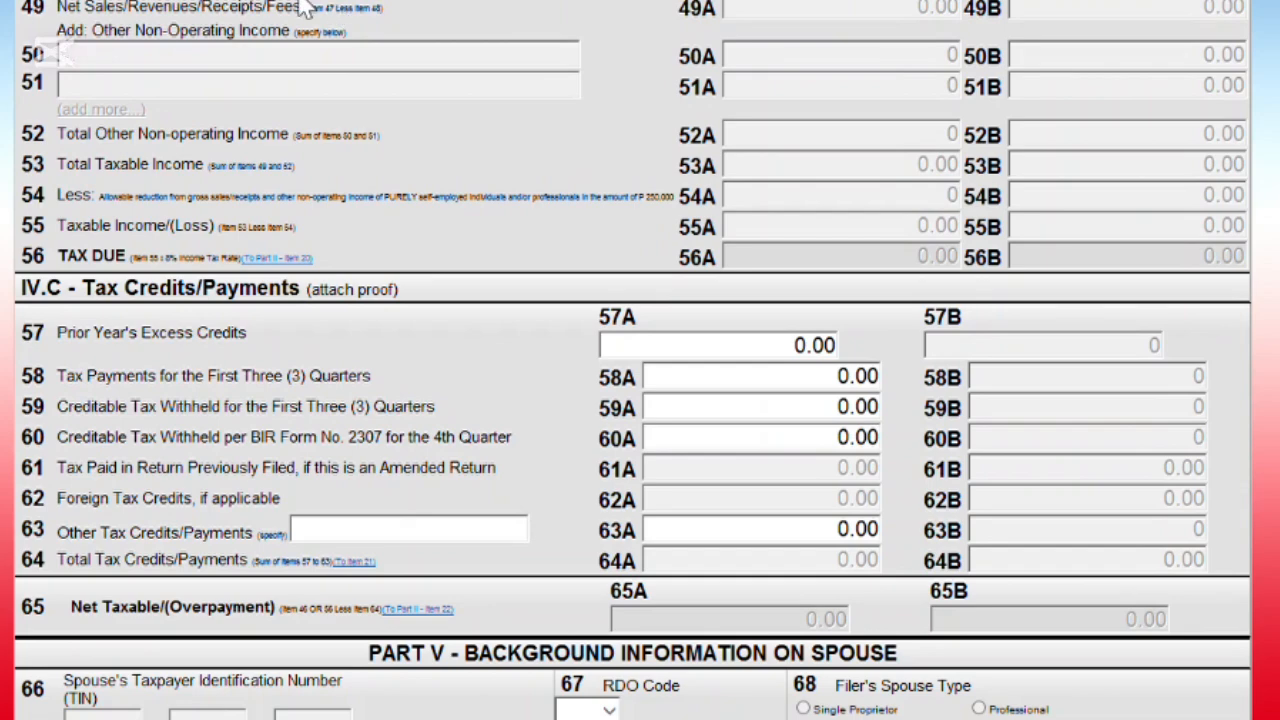
scroll(333, 10, "down", 6)
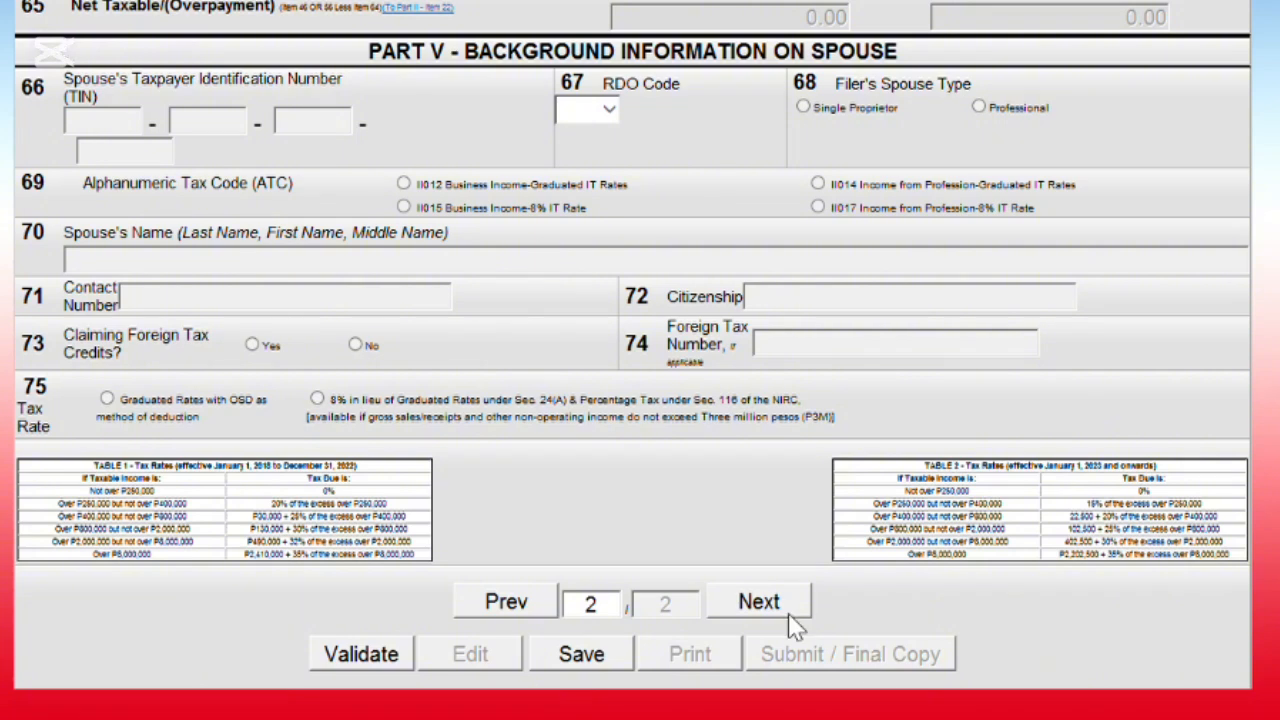
left_click(598, 658)
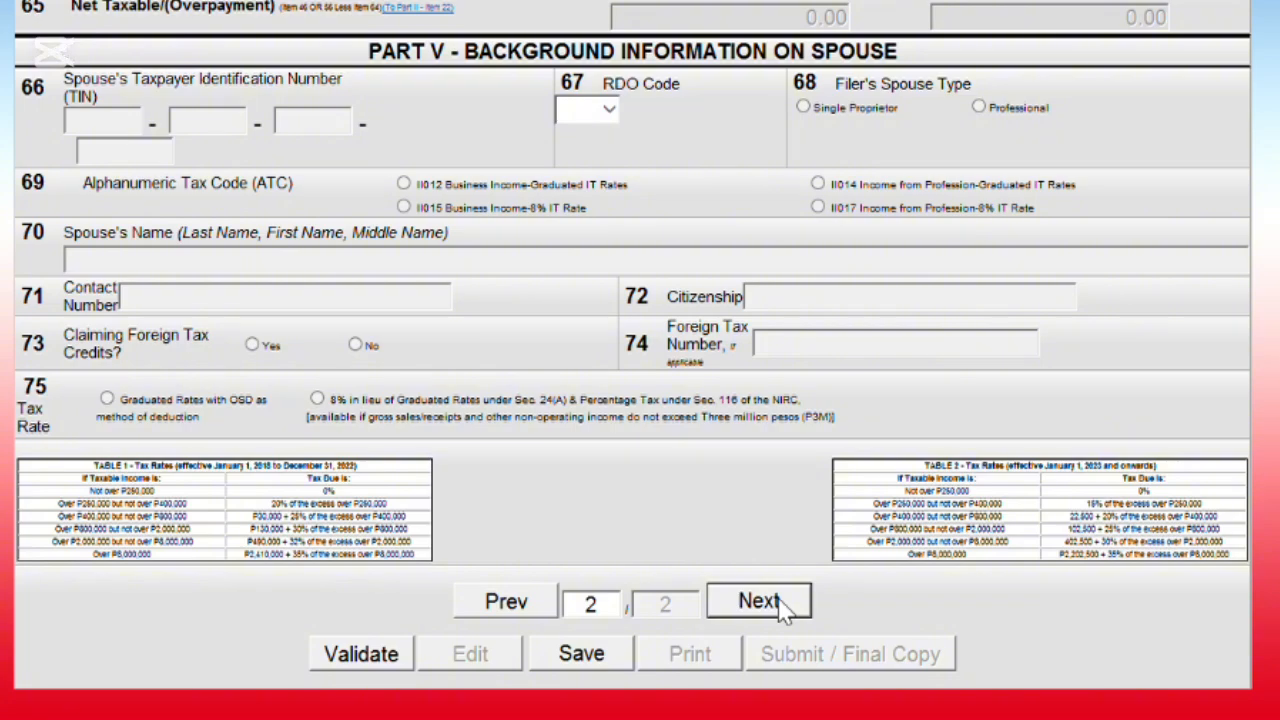
- Review page 2 again, confirming tax due and net taxable amount of 0.00
scroll(783, 607, "up", 3)
scroll(783, 607, "down", 3)
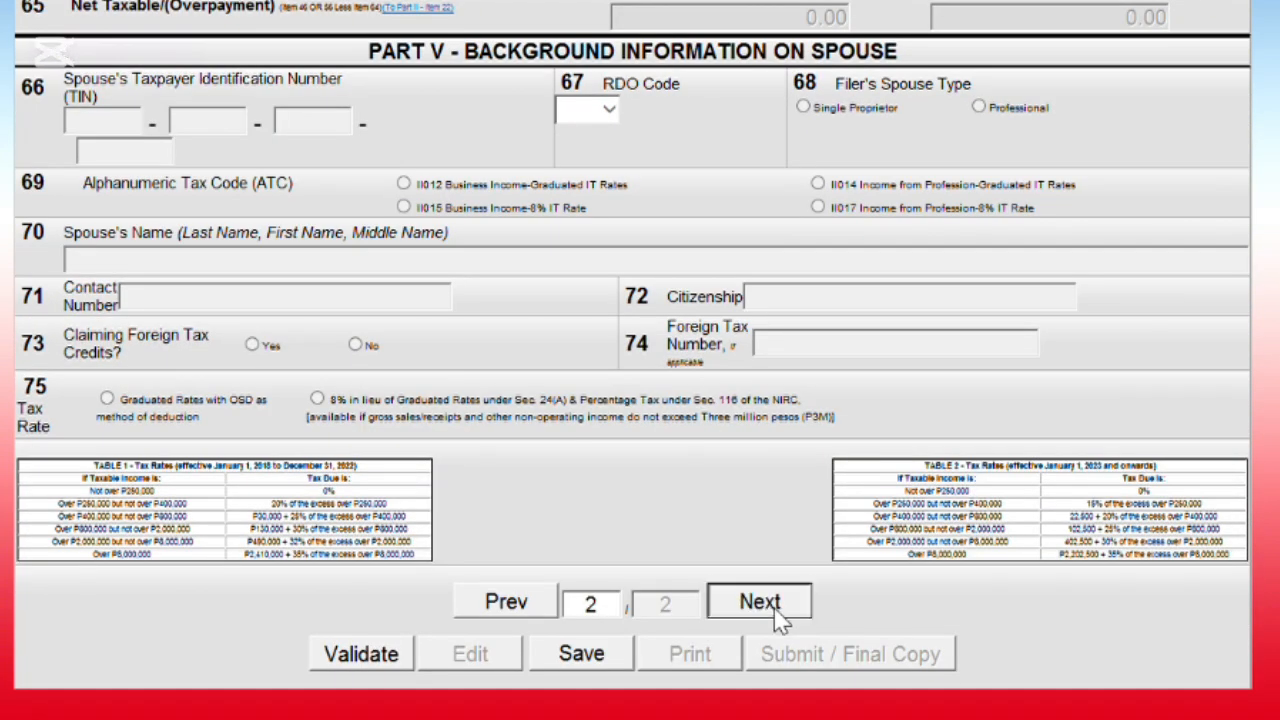
scroll(775, 615, "up", 6)
scroll(760, 628, "up", 5)
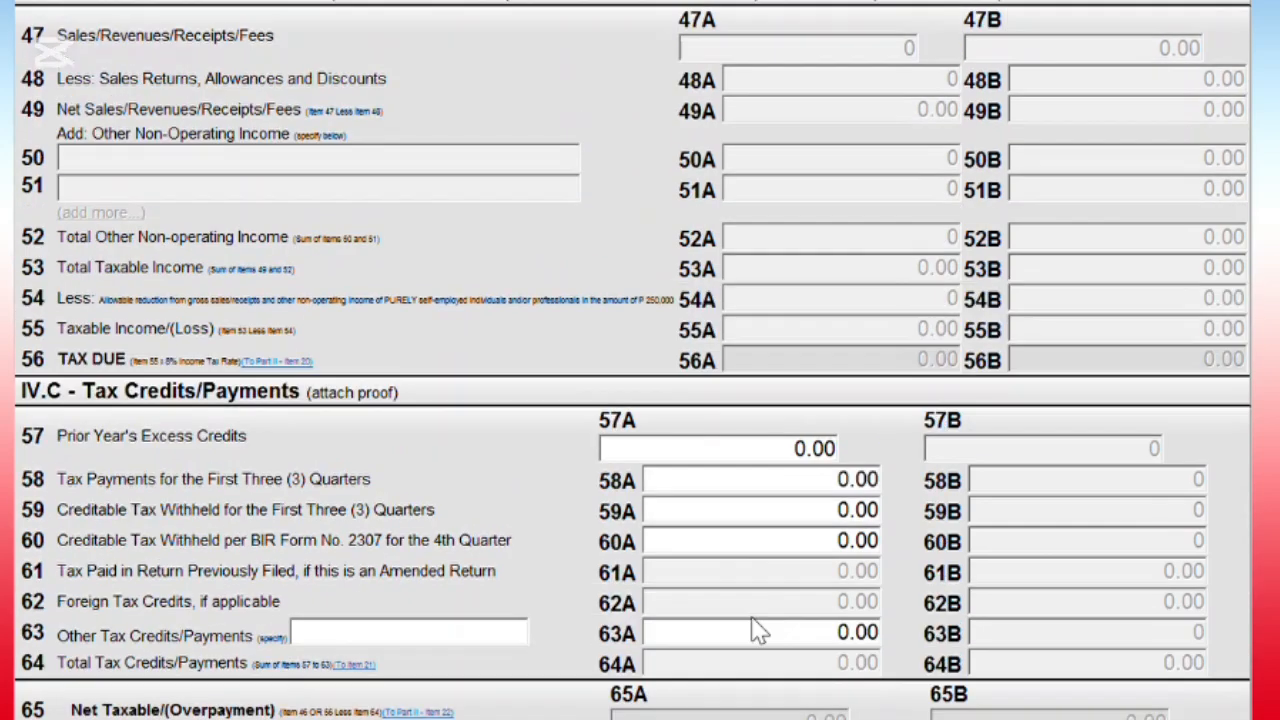
scroll(745, 638, "down", 1)
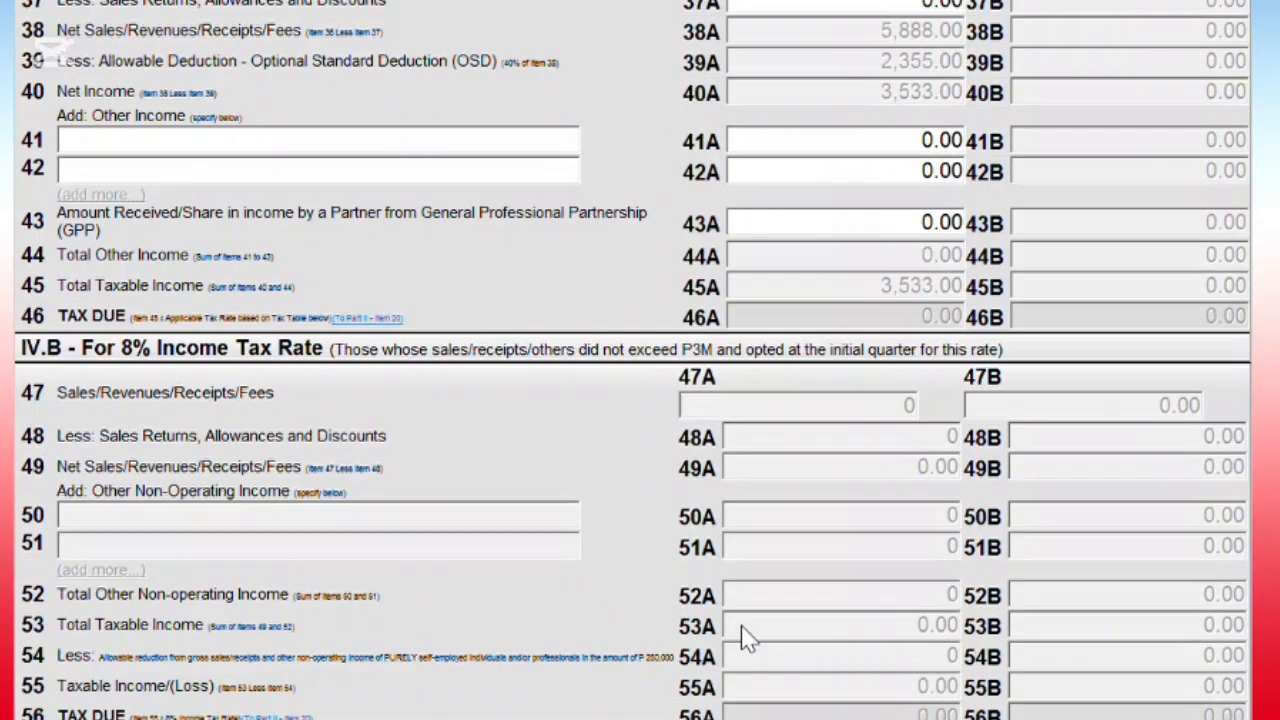
scroll(757, 666, "down", 3)
scroll(775, 682, "down", 5)
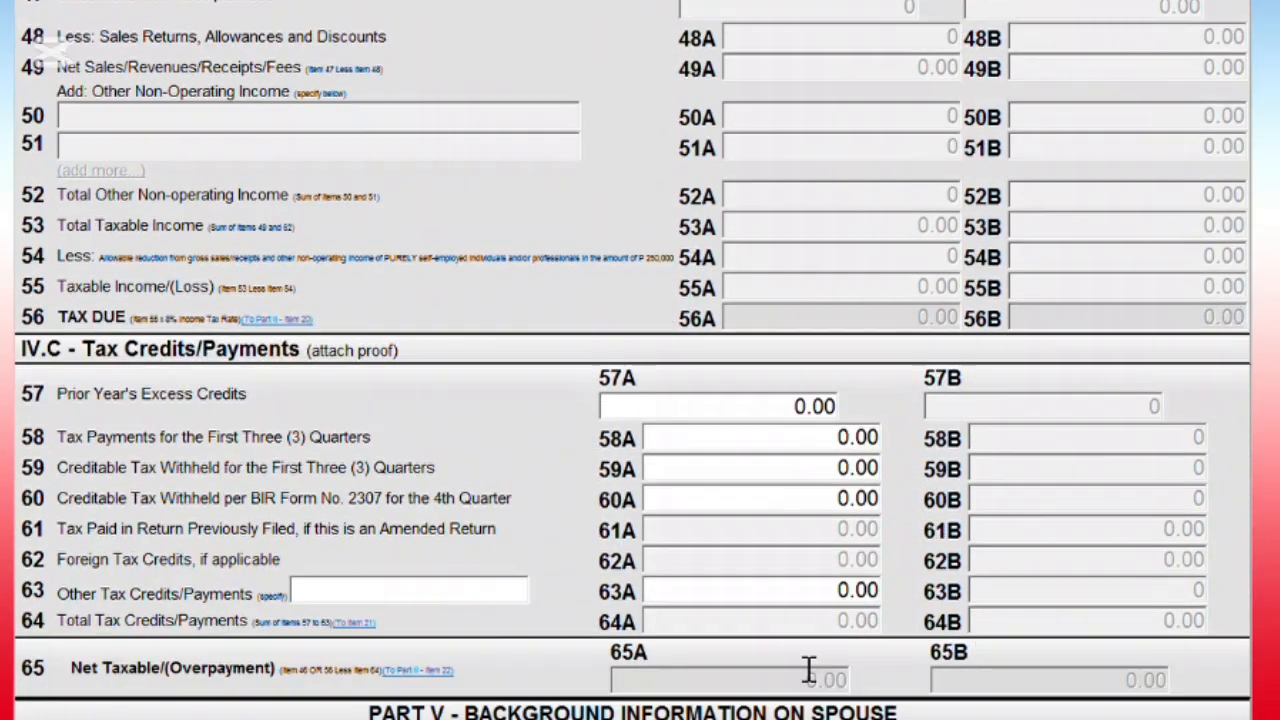
scroll(801, 671, "down", 1)
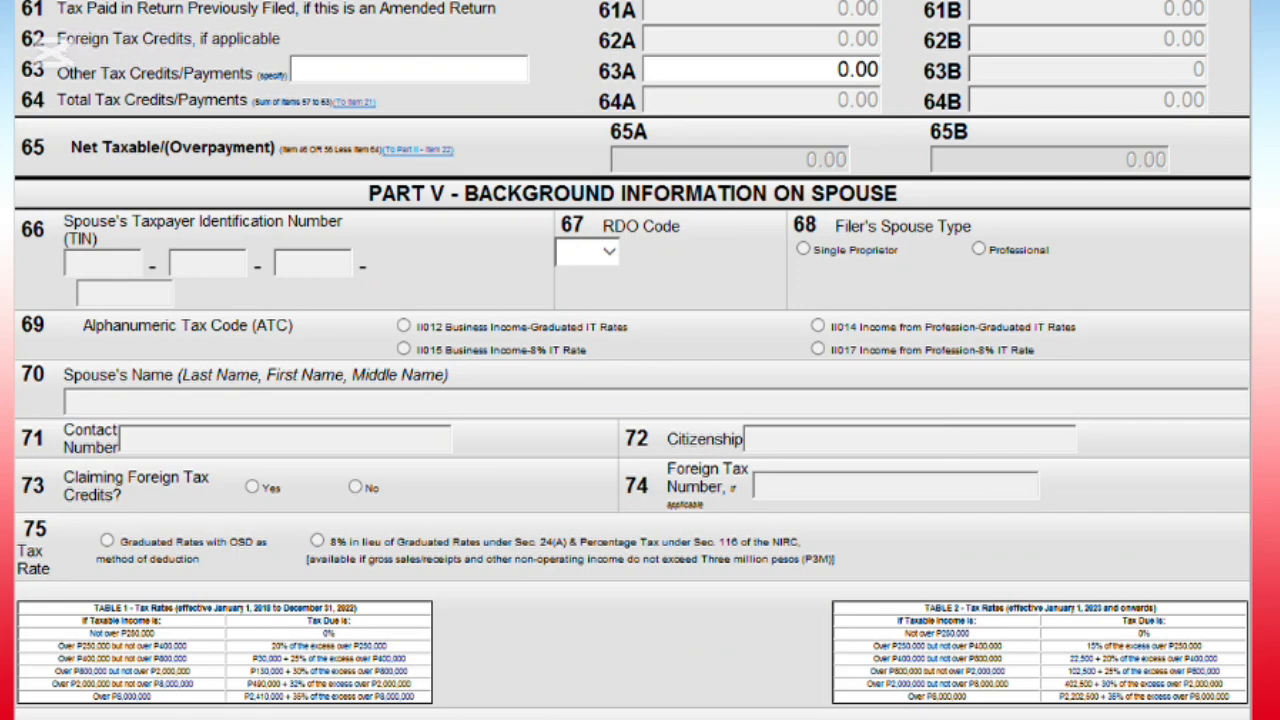
scroll(770, 545, "down", 3)
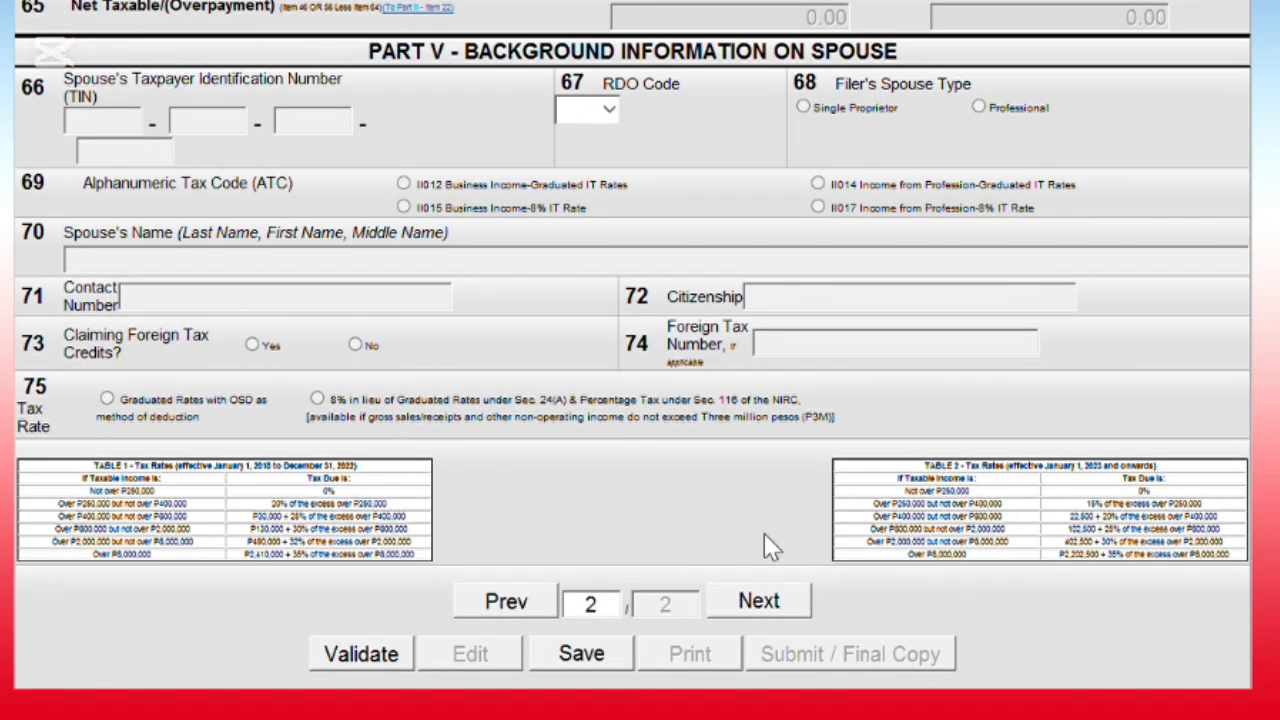
- Return to page 1 and check the taxpayer details at the top
left_click(507, 603)
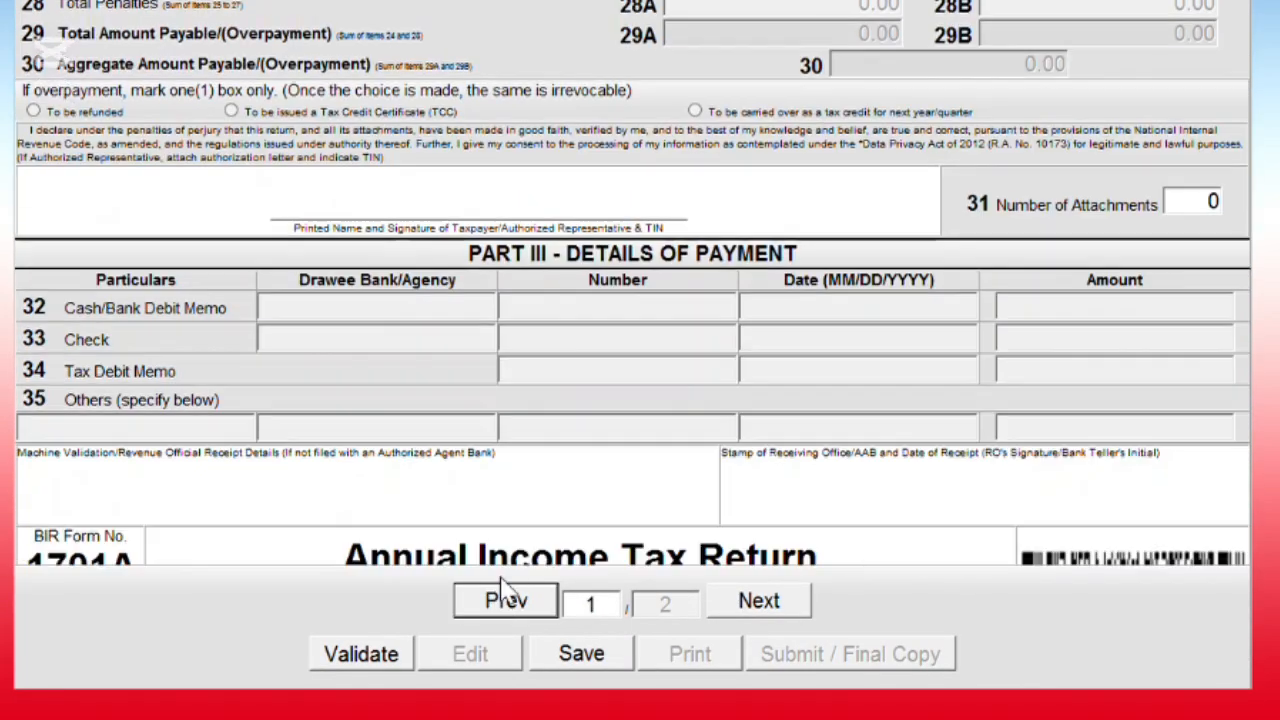
scroll(510, 500, "up", 1)
scroll(580, 343, "down", 1)
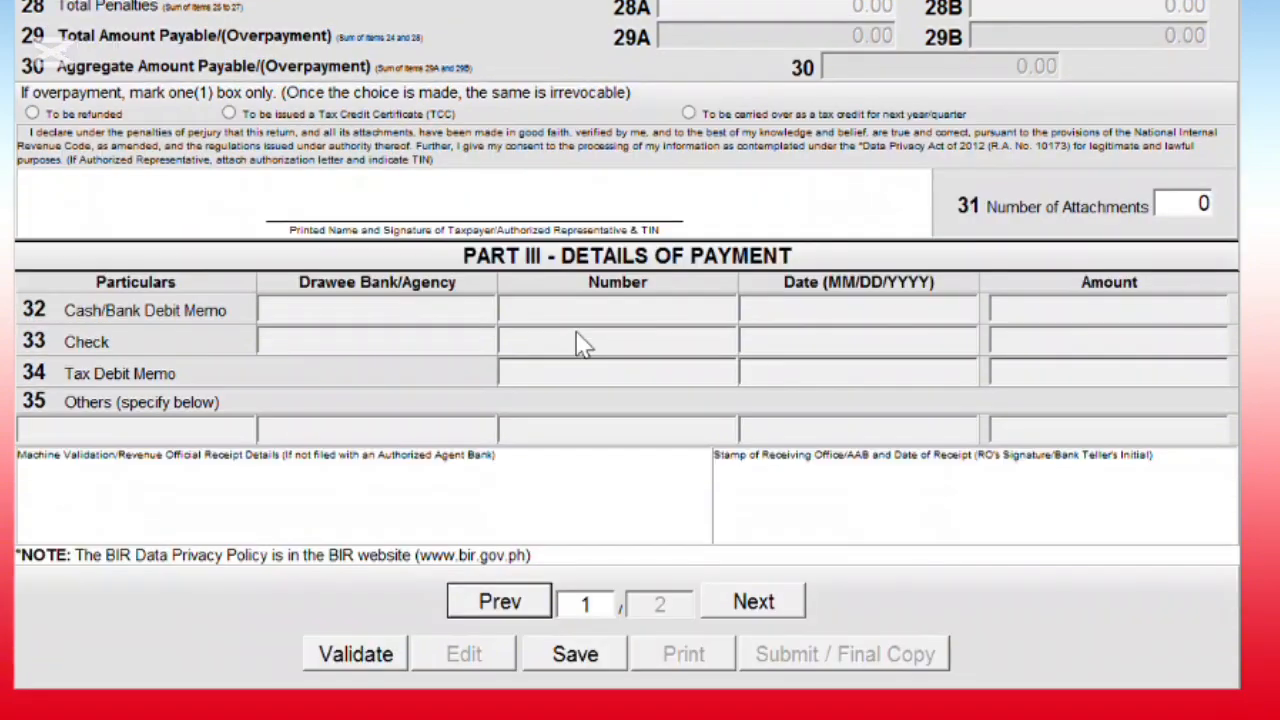
scroll(580, 343, "up", 6)
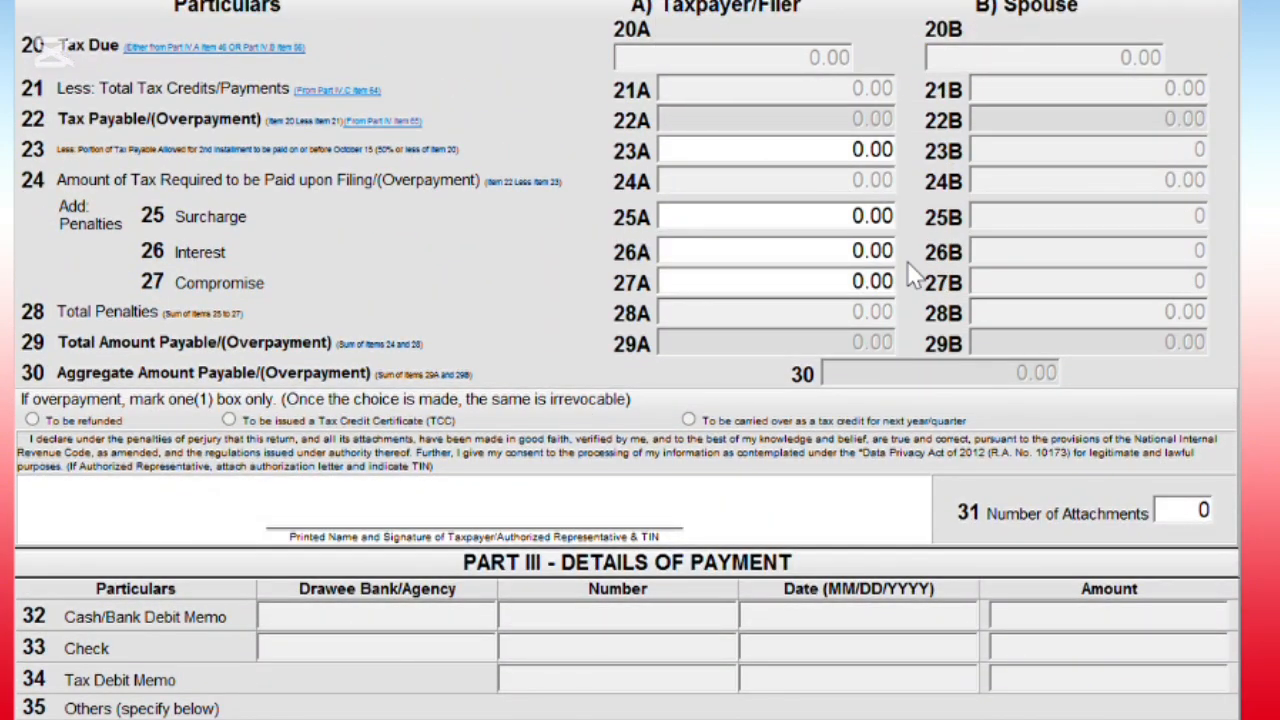
scroll(797, 310, "up", 5)
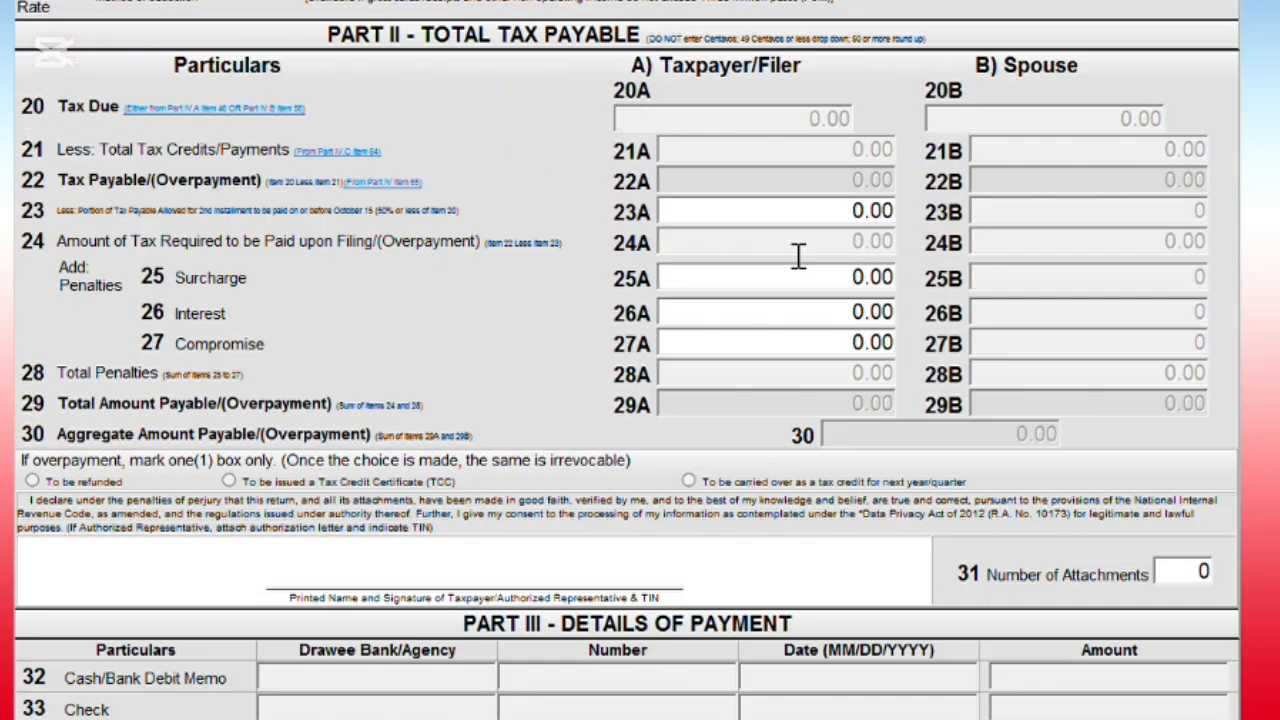
scroll(775, 300, "up", 3)
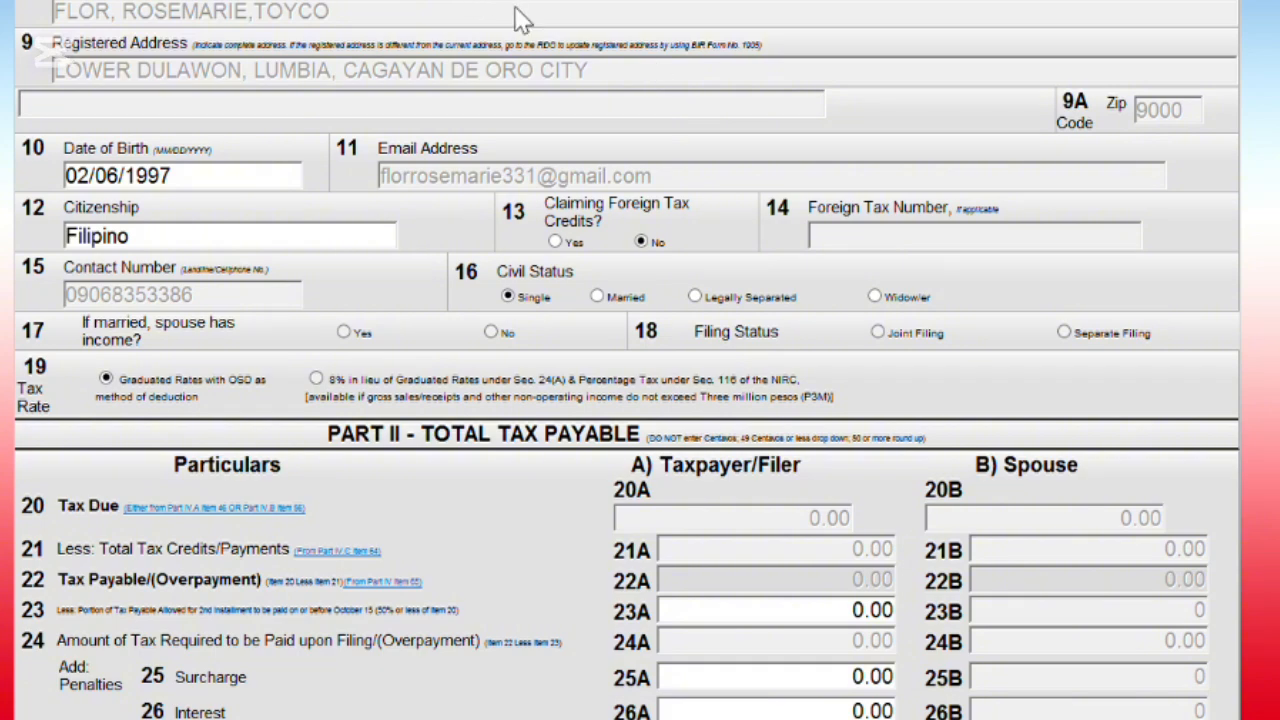
- Review Part II amounts of 0.00 on page 1 and save the return again
scroll(785, 141, "up", 3)
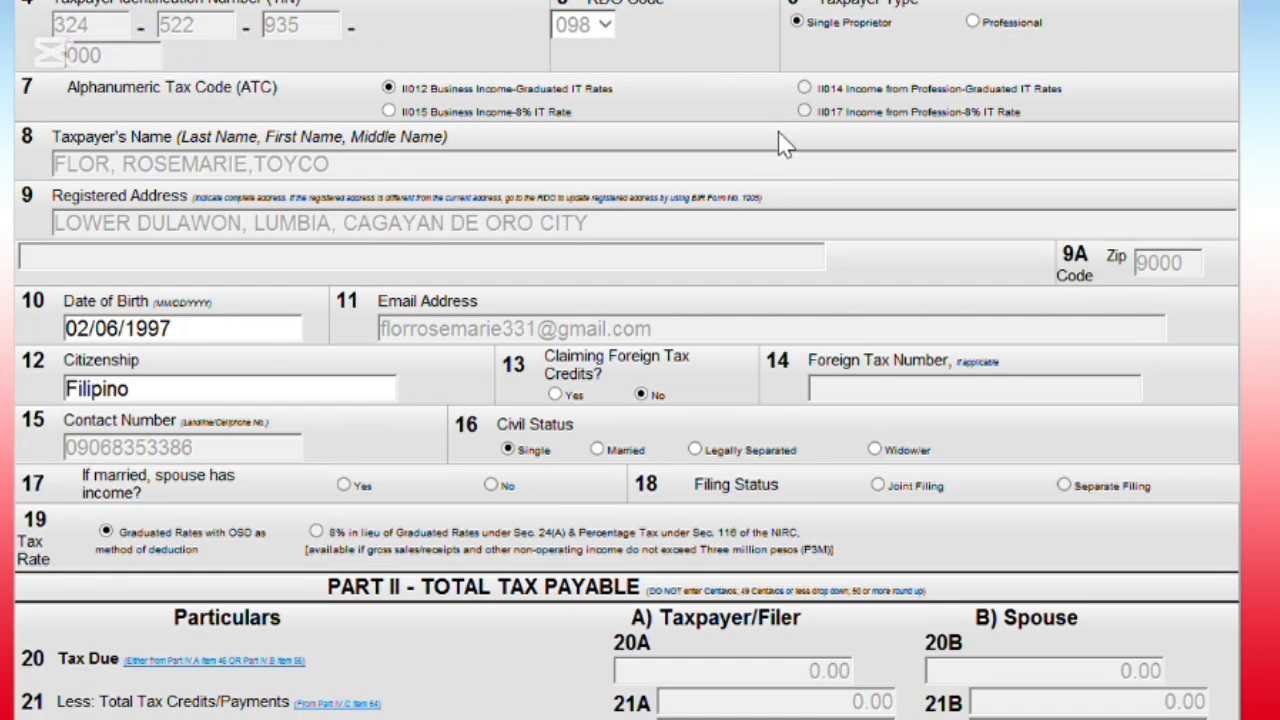
scroll(794, 231, "down", 3)
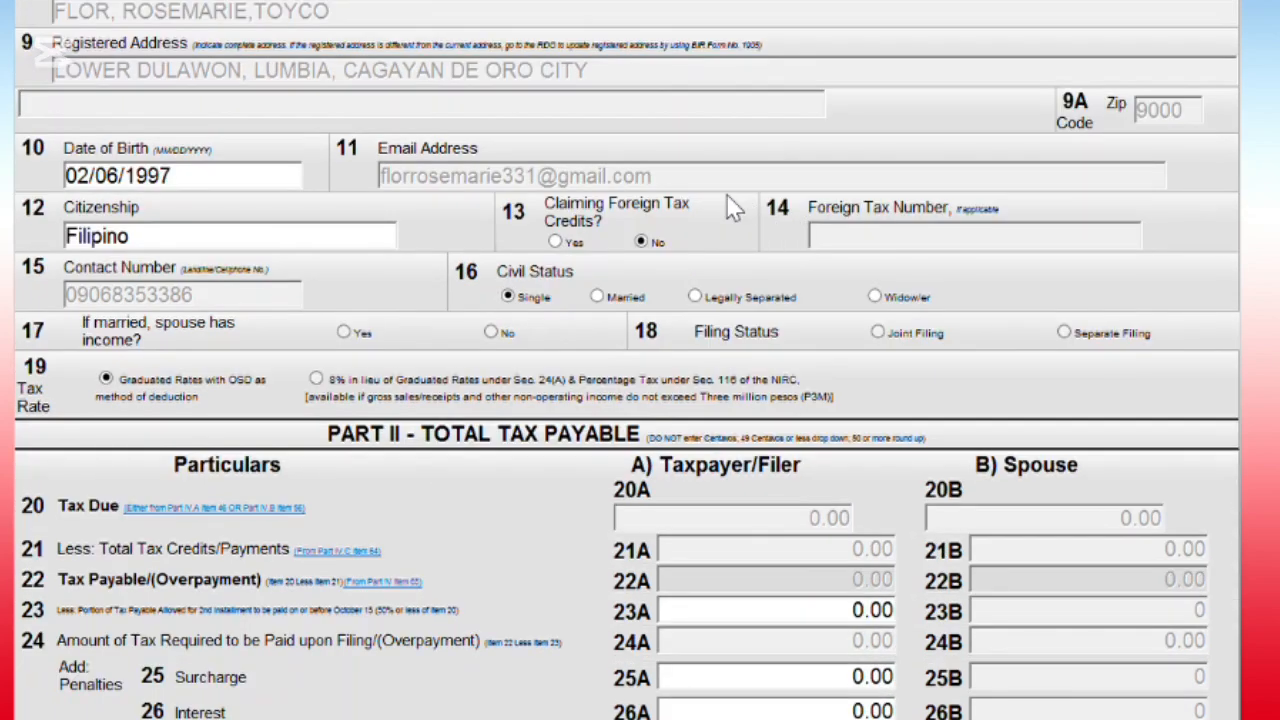
scroll(725, 228, "down", 3)
scroll(730, 235, "down", 6)
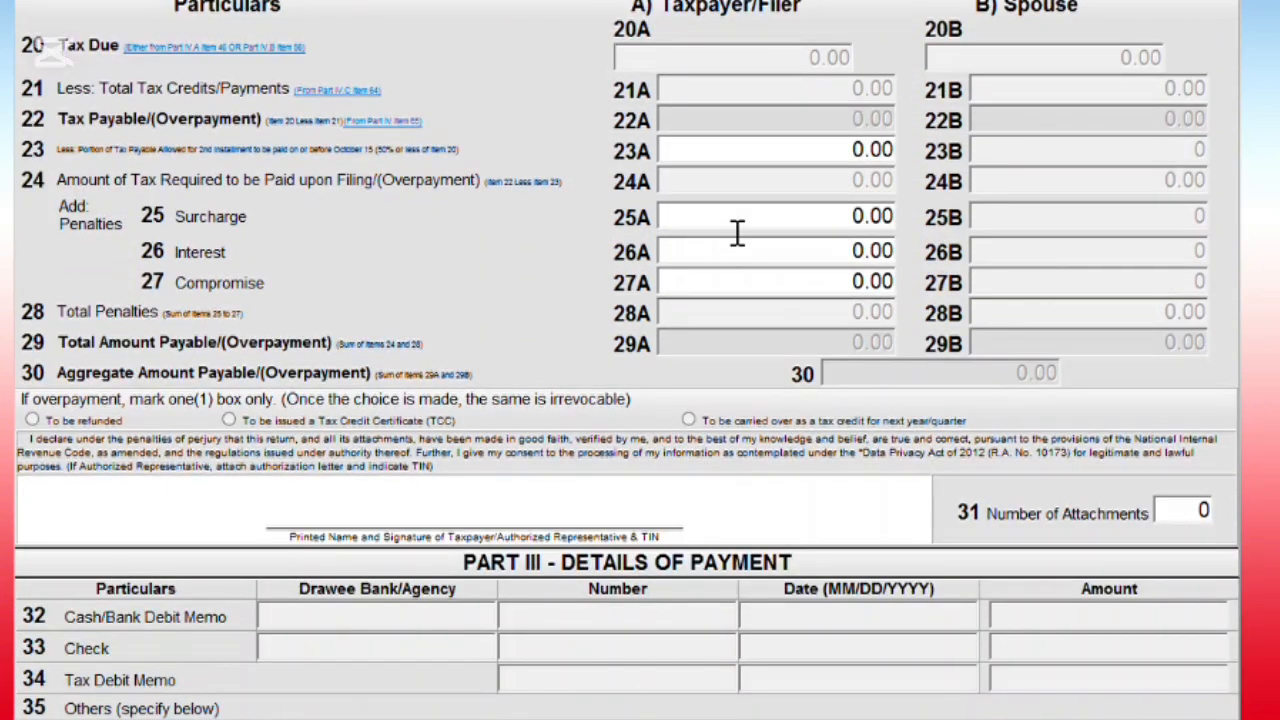
scroll(730, 220, "down", 6)
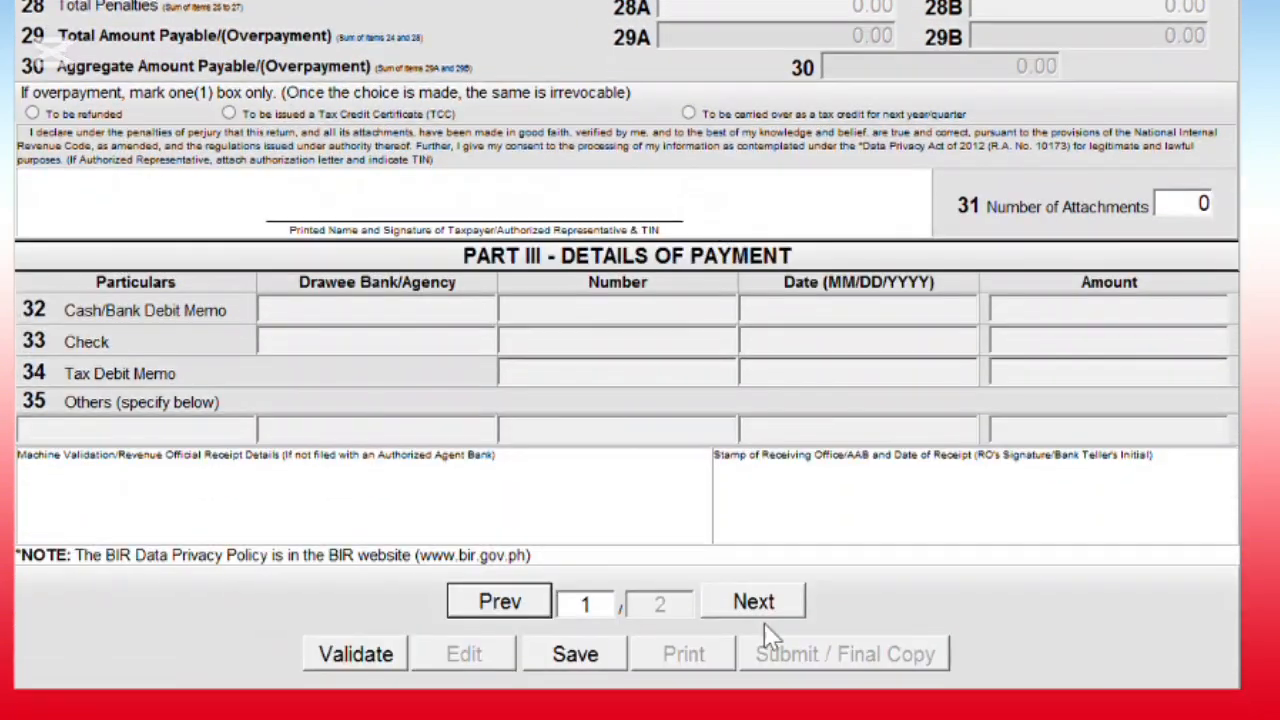
left_click(576, 655)
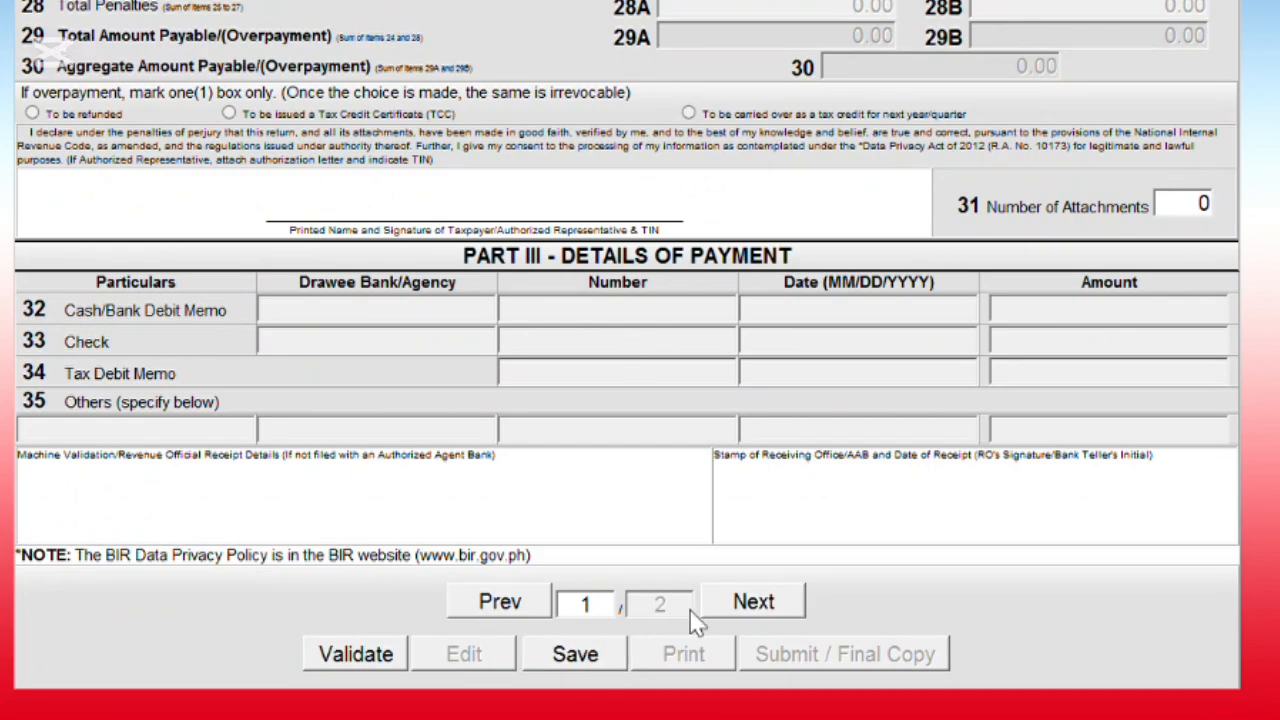
- Dismiss the save message, go to page 2, and validate the 1701A
left_click(667, 333)
left_click(752, 600)
scroll(766, 611, "down", 5)
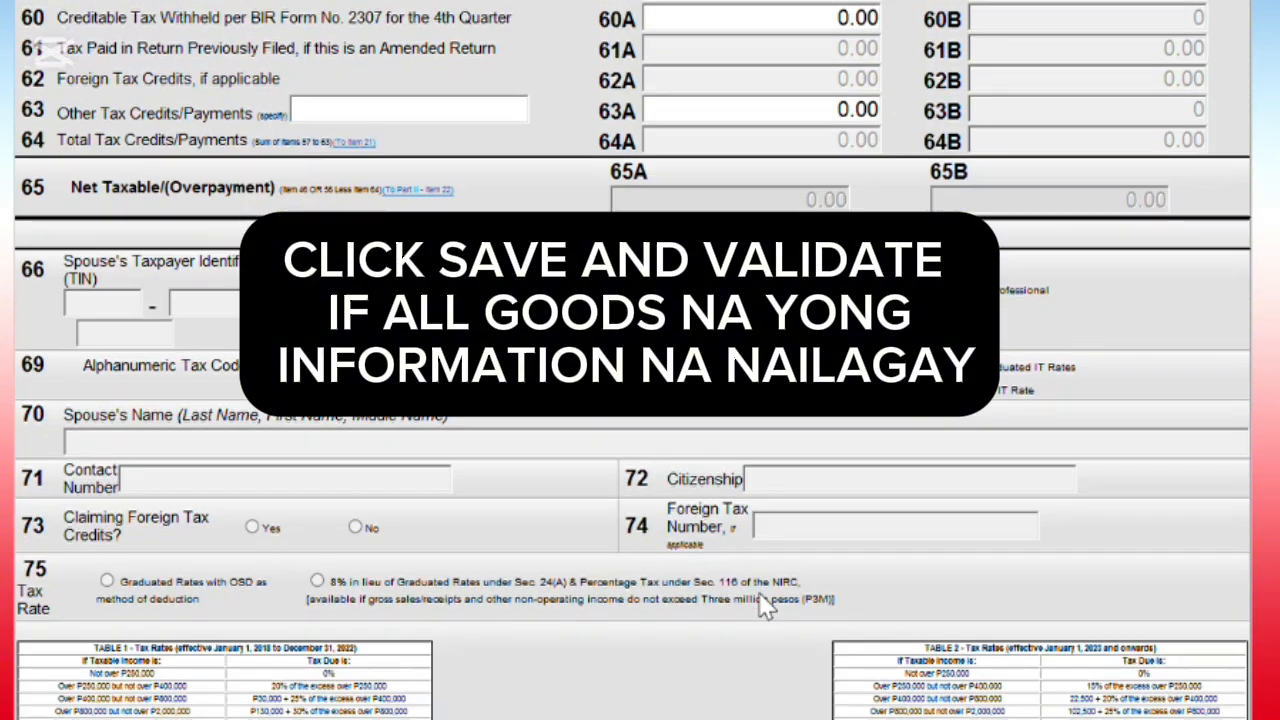
scroll(565, 495, "down", 3)
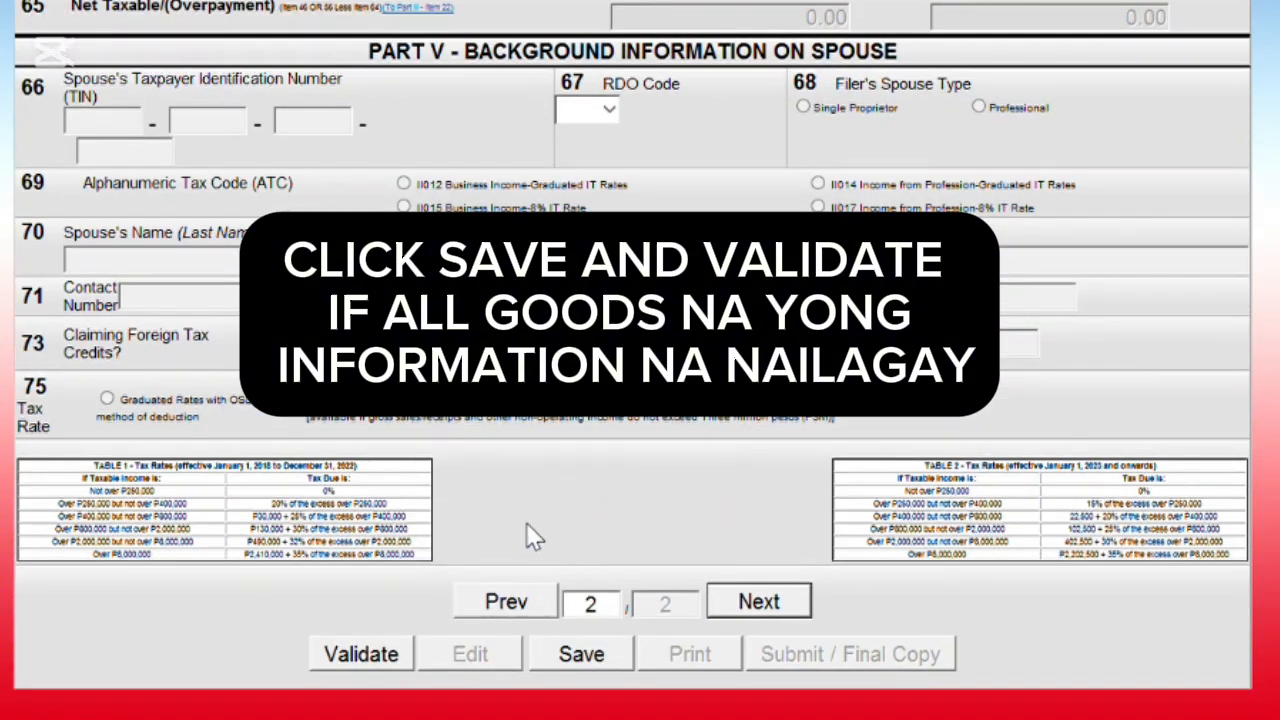
left_click(360, 656)
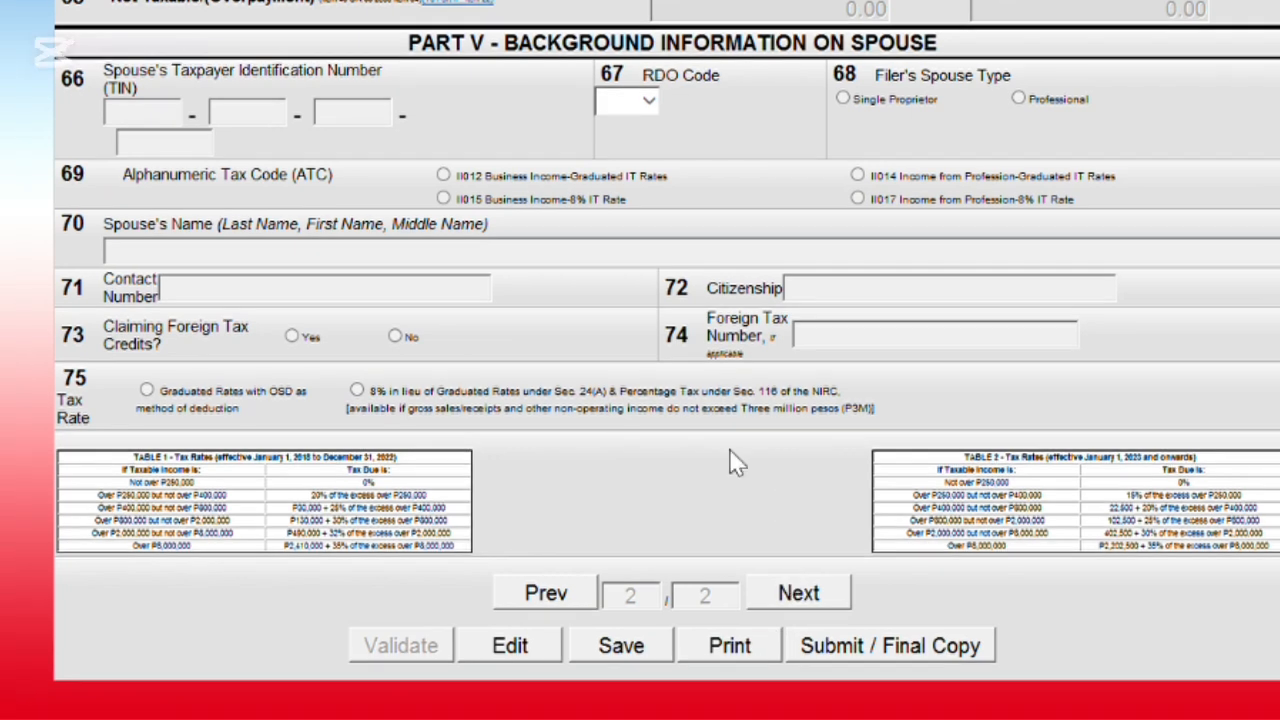
- Submit the 1701A as Final Copy, accept the TOSA prompt, and read the full Terms of Service
left_click(865, 650)
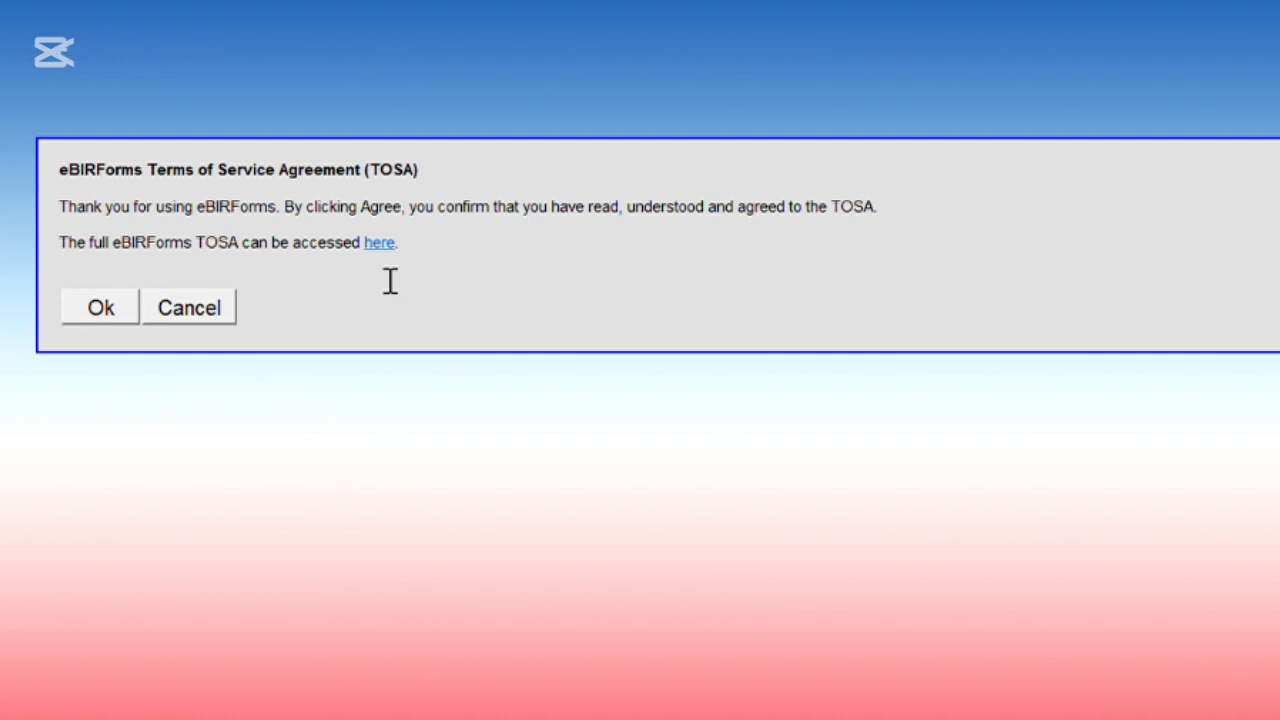
left_click(100, 314)
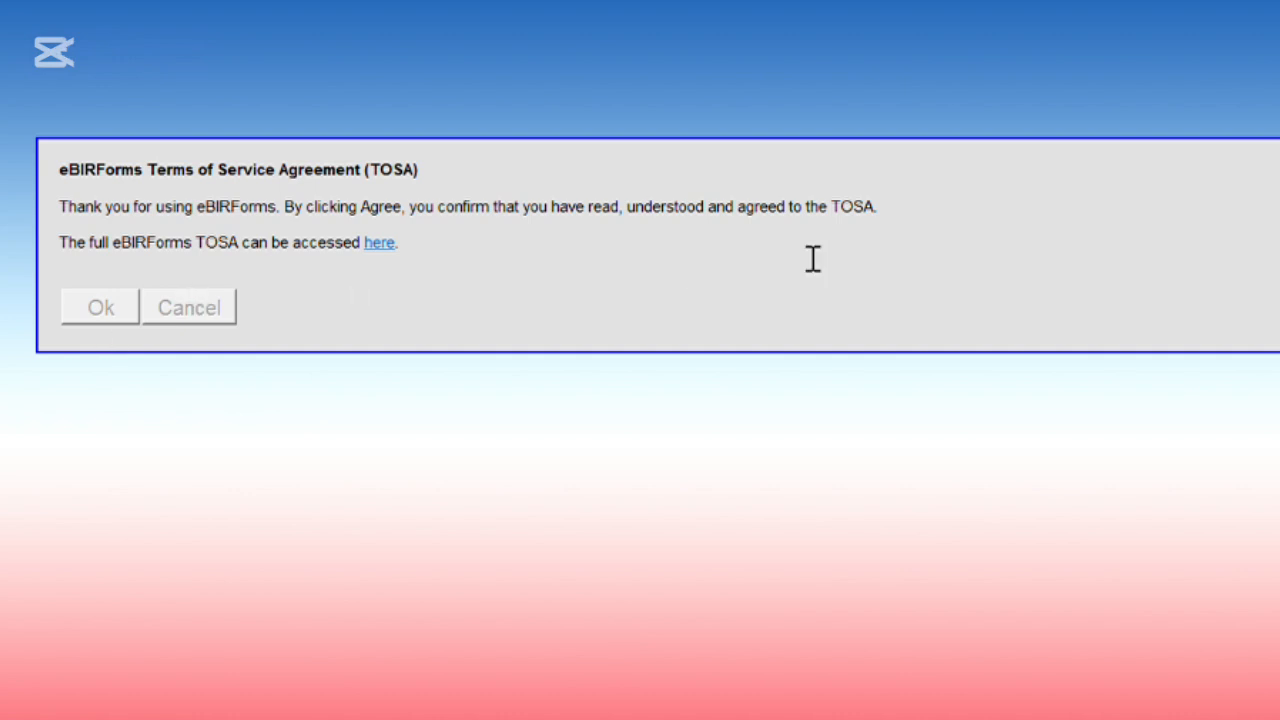
left_click(381, 243)
scroll(590, 280, "down", 15)
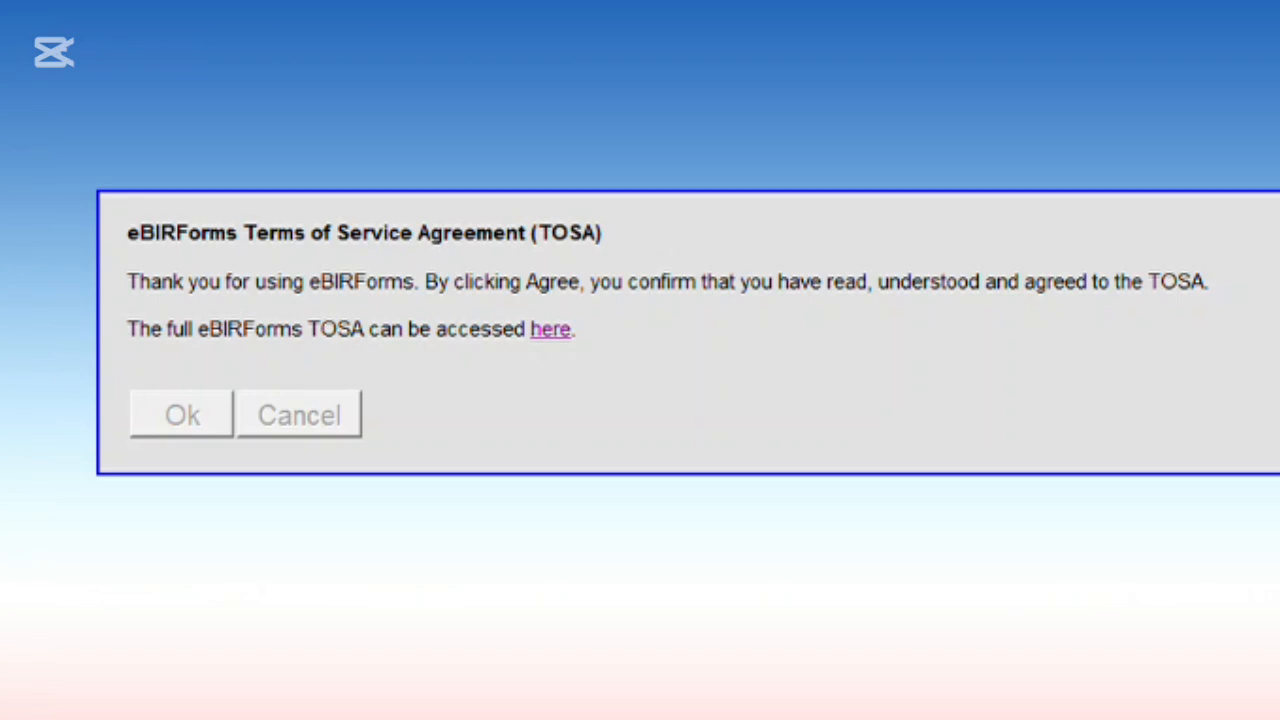
left_click(557, 336)
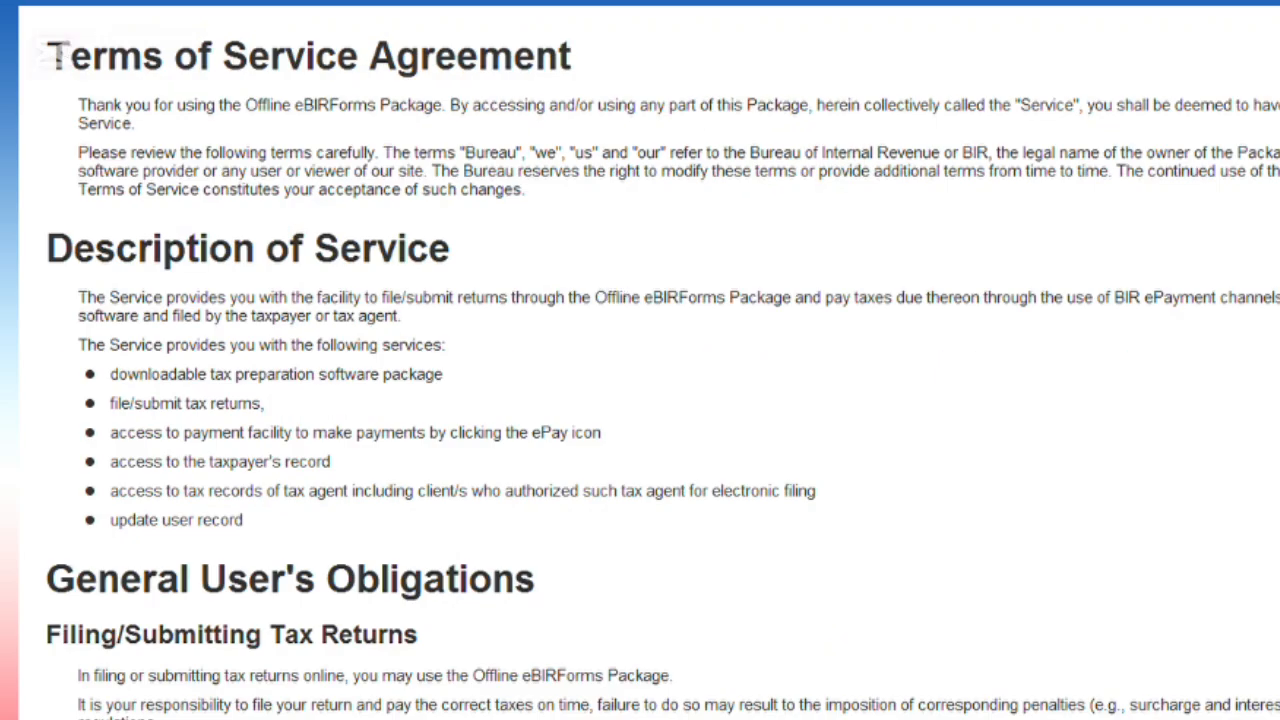
scroll(640, 360, "down", 13)
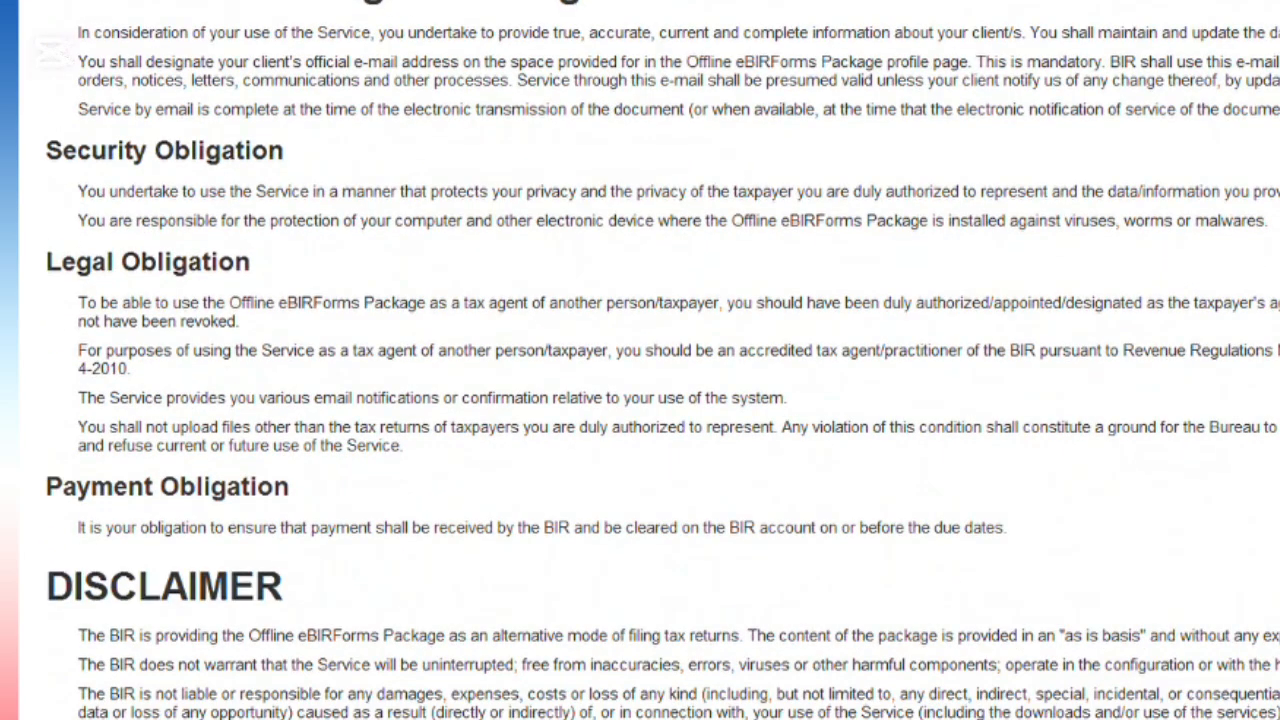